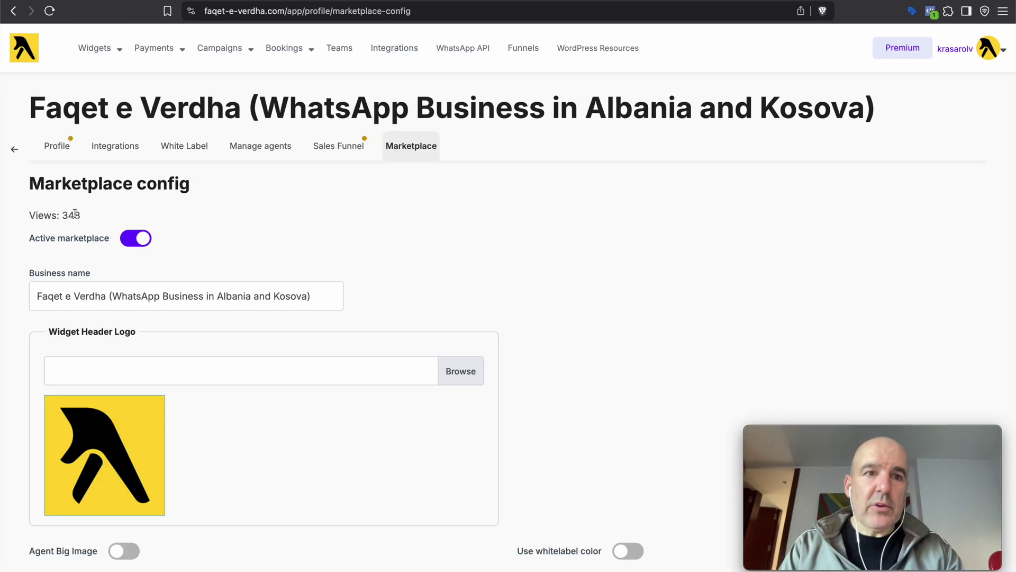
- Note the 348 views in Faqet e Verdha's Marketplace config and open a new browser tab
{"action": "left_click_drag", "start_coordinate": [81, 215], "coordinate": [54, 215]}
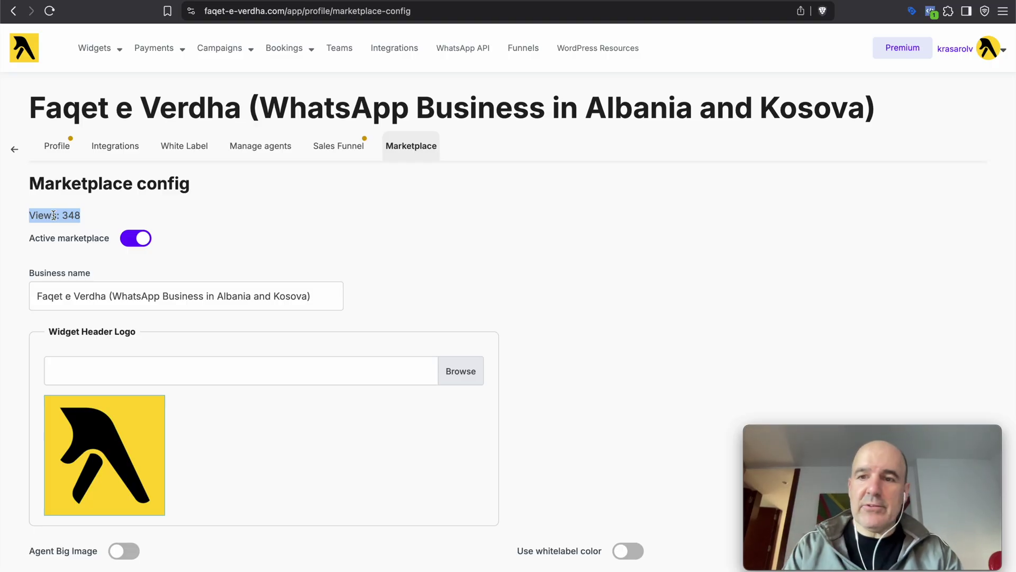
{"action": "left_click", "coordinate": [119, 216]}
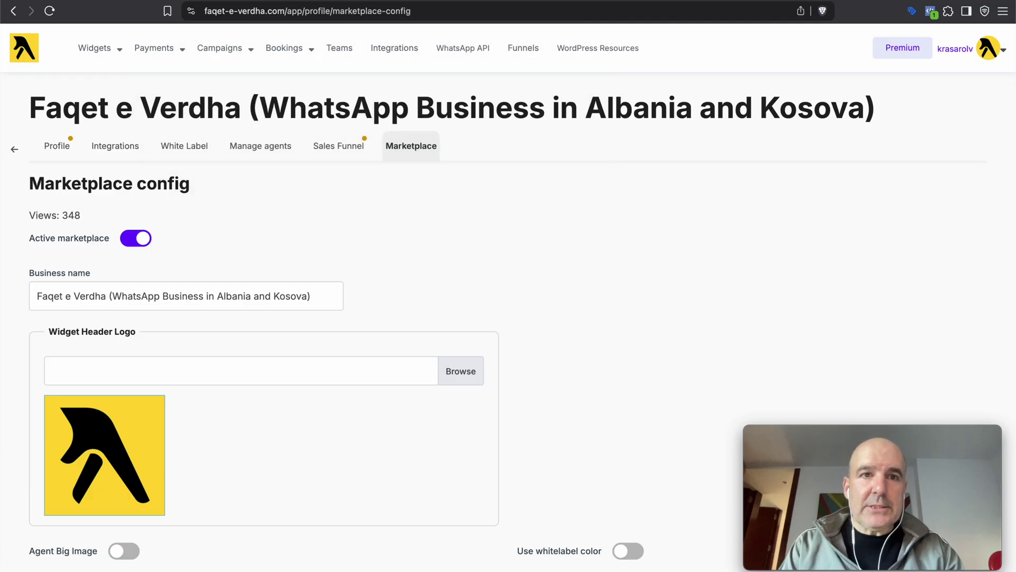
{"action": "key", "text": "super+t"}
- Load the services.tochat.be WhatsApp business directory page in the new tab
{"action": "type", "text": "services.tochat.be/es/app/busin"}
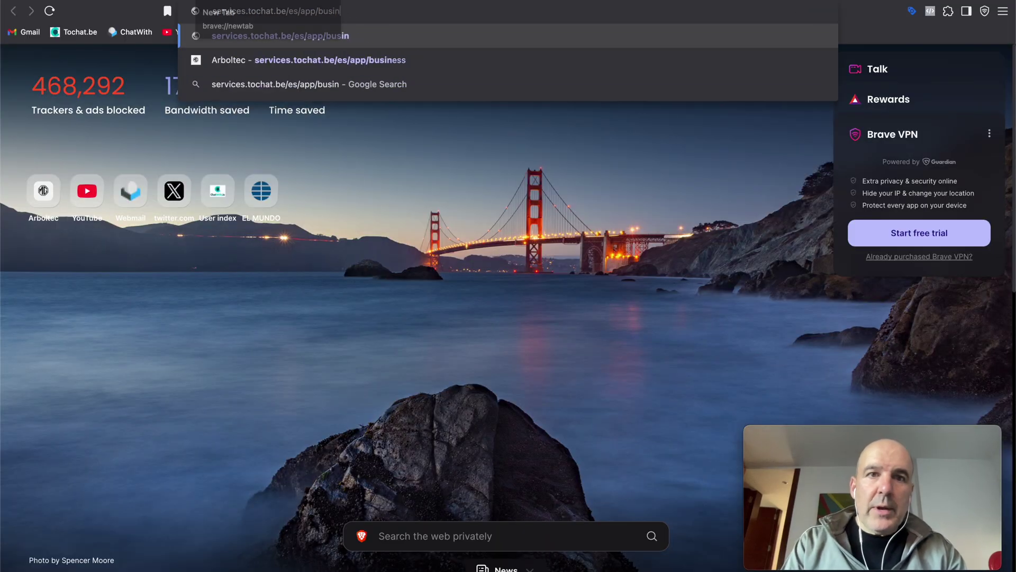
{"action": "key", "text": "Delete"}
{"action": "key", "text": "BackSpace"}
{"action": "key", "text": "BackSpace"}
{"action": "key", "text": "BackSpace"}
{"action": "key", "text": "BackSpace"}
{"action": "key", "text": "BackSpace"}
{"action": "key", "text": "BackSpace"}
{"action": "key", "text": "BackSpace"}
{"action": "key", "text": "BackSpace"}
{"action": "type", "text": "what"}
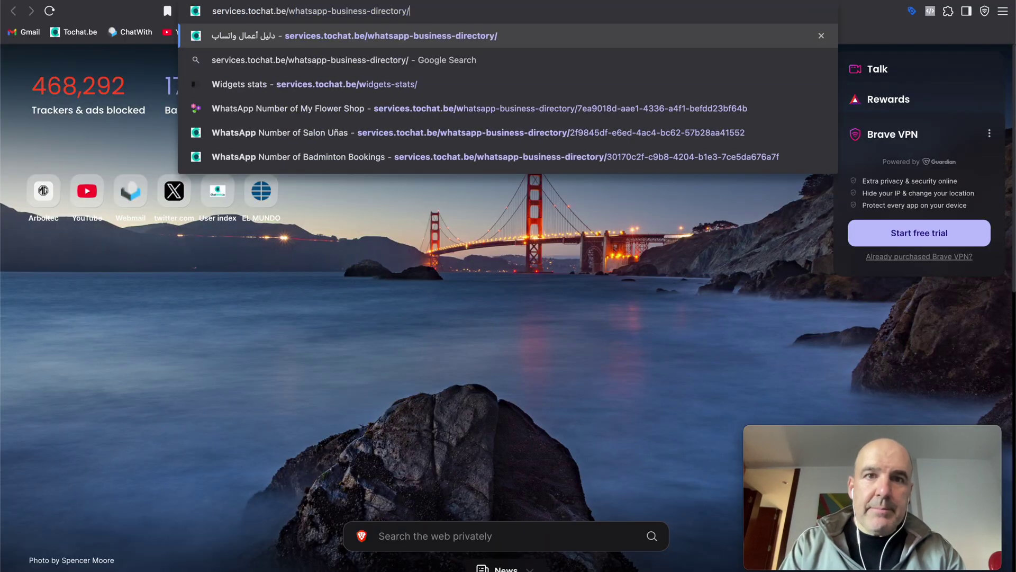
{"action": "key", "text": "Return"}
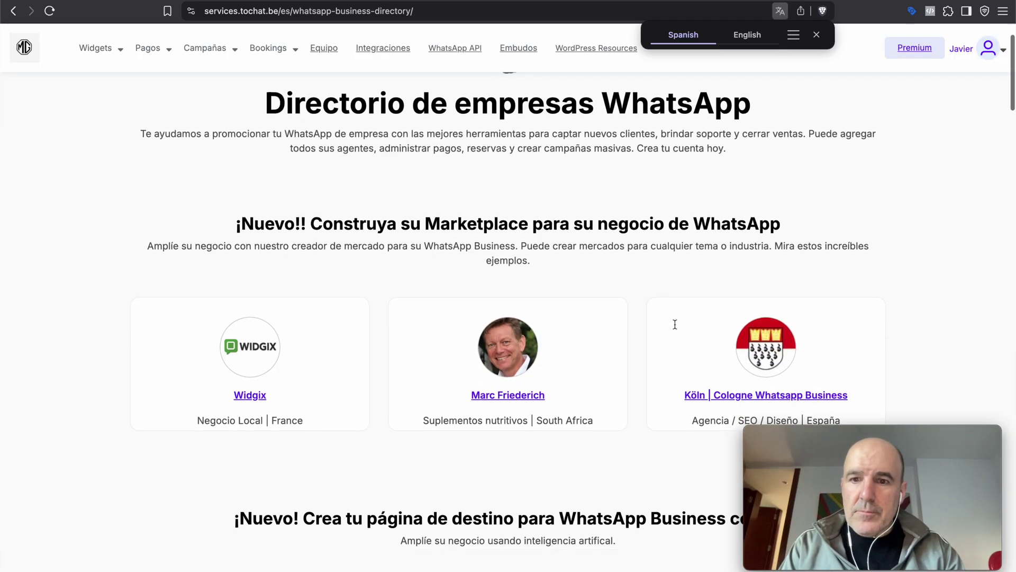
- Open the marketplace directory sorted by most popular, showing Faqet e Verdha with 348 visits
{"action": "scroll", "coordinate": [673, 317], "scroll_direction": "down", "scroll_amount": 3}
{"action": "left_click", "coordinate": [868, 409]}
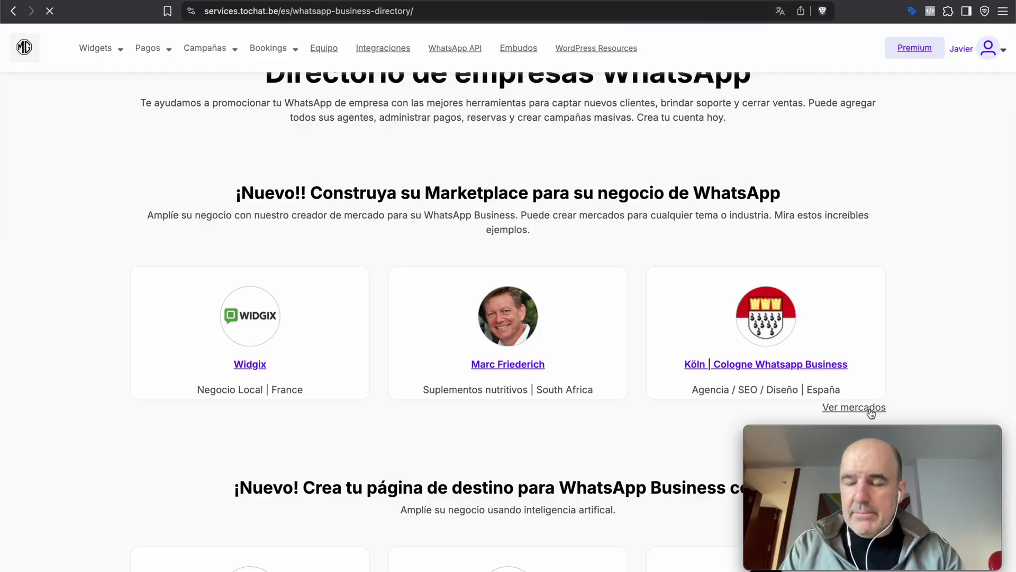
{"action": "scroll", "coordinate": [609, 307], "scroll_direction": "down", "scroll_amount": 1}
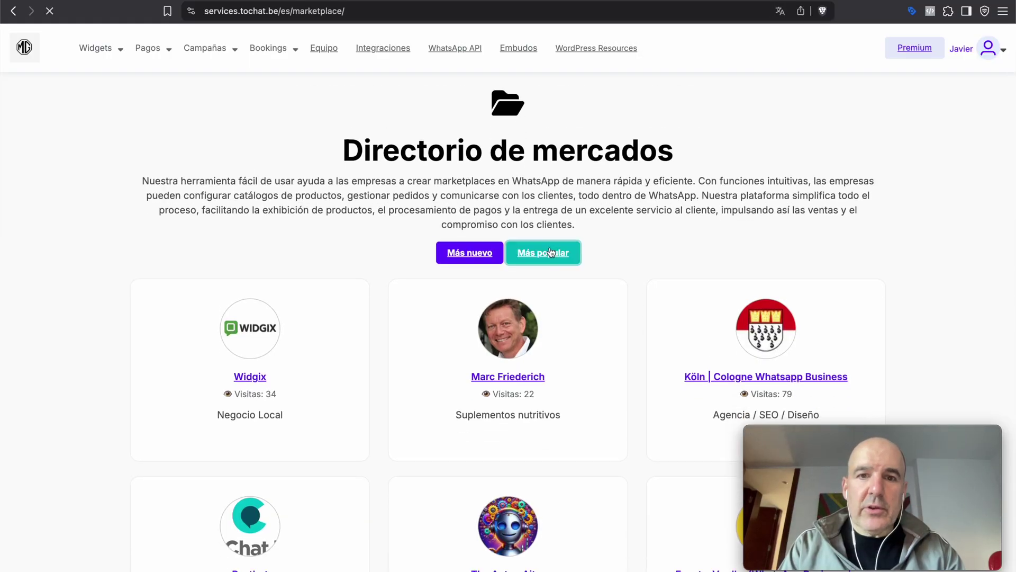
{"action": "left_click", "coordinate": [542, 252]}
{"action": "scroll", "coordinate": [502, 245], "scroll_direction": "down", "scroll_amount": 3}
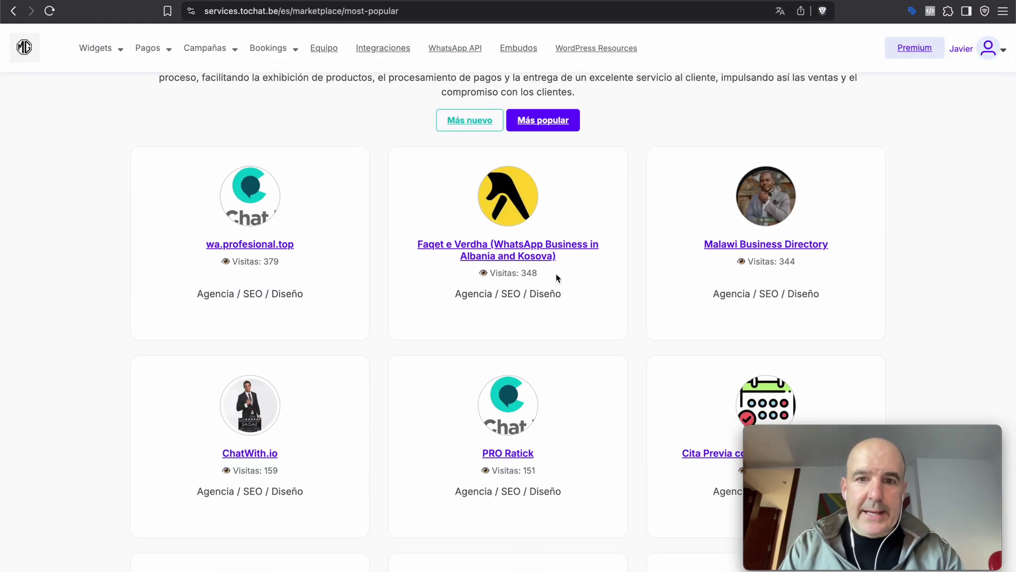
{"action": "left_click_drag", "start_coordinate": [535, 276], "coordinate": [499, 274]}
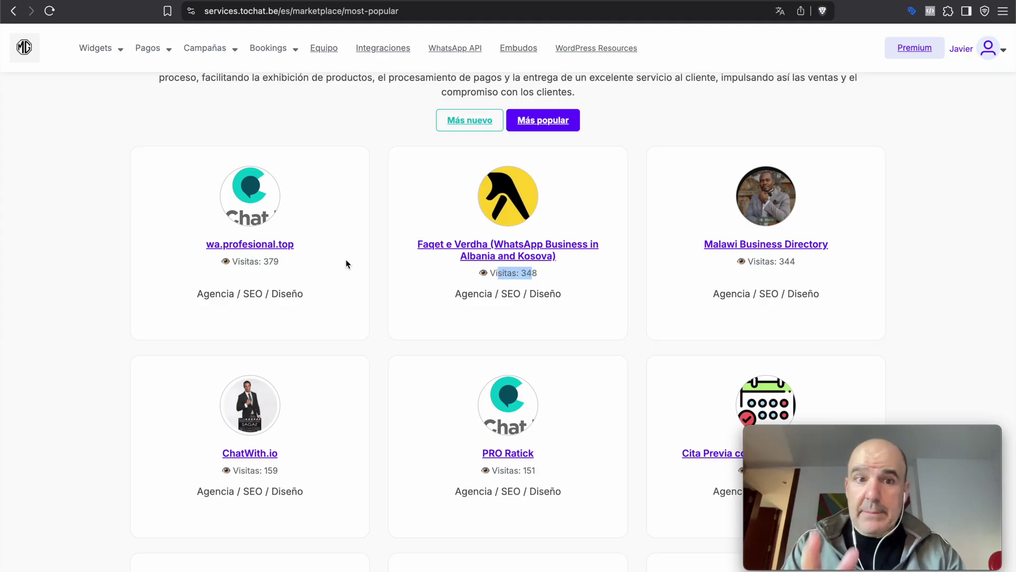
- Toggle the directory sort between Más nuevo and Más popular, then return to the config tab
{"action": "scroll", "coordinate": [347, 263], "scroll_direction": "up", "scroll_amount": 3}
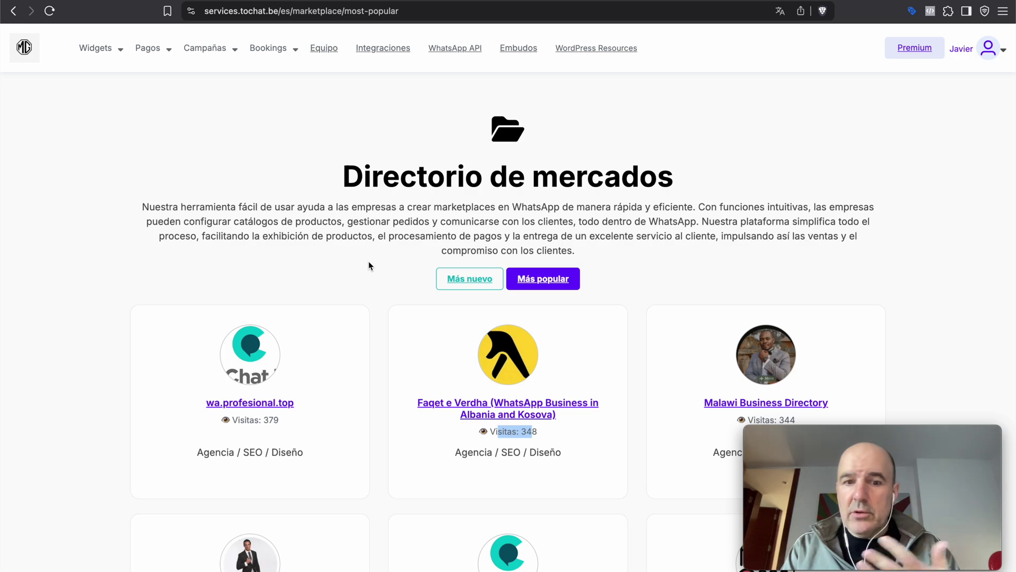
{"action": "scroll", "coordinate": [369, 265], "scroll_direction": "down", "scroll_amount": 7}
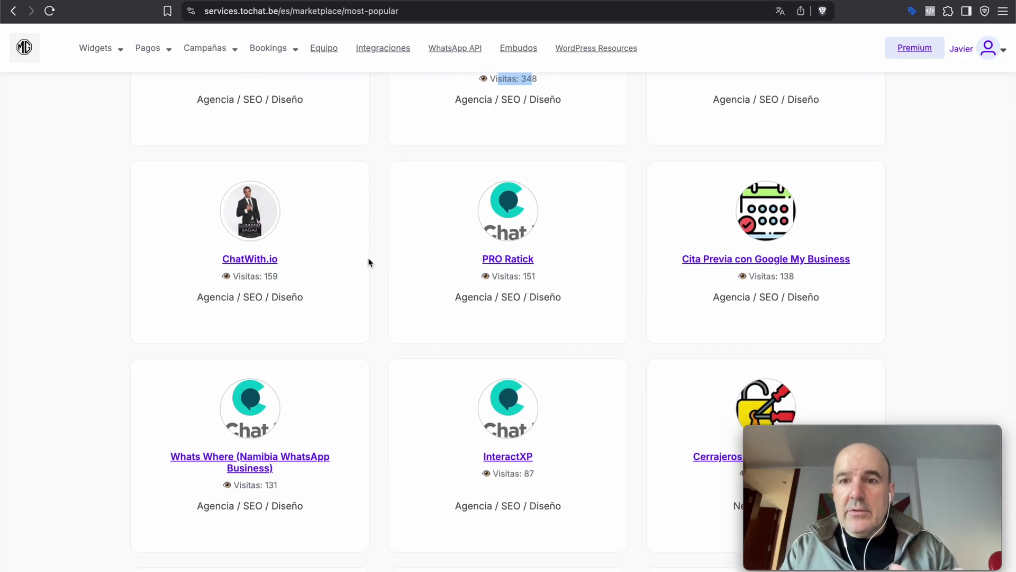
{"action": "scroll", "coordinate": [368, 264], "scroll_direction": "up", "scroll_amount": 7}
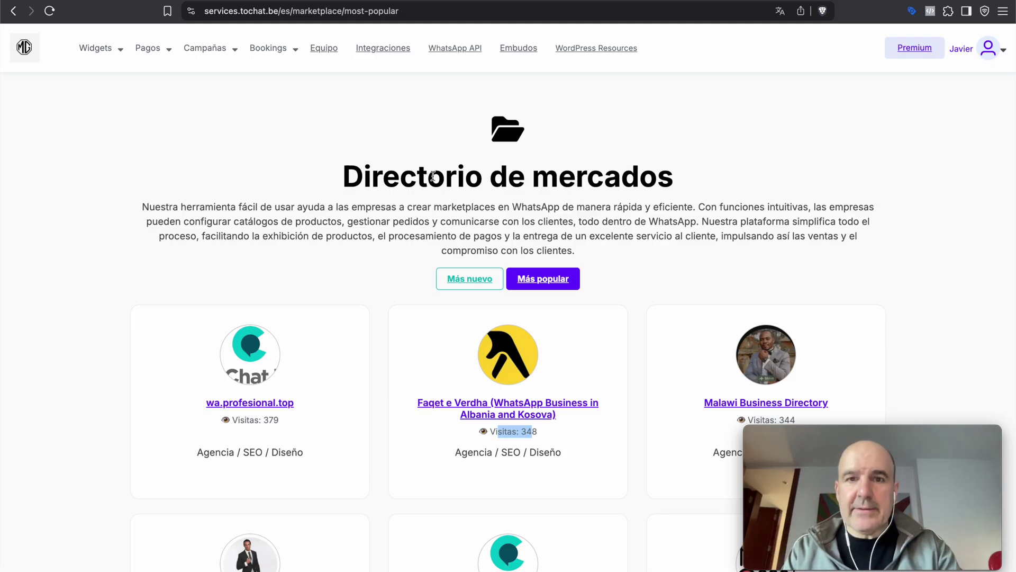
{"action": "left_click", "coordinate": [480, 285]}
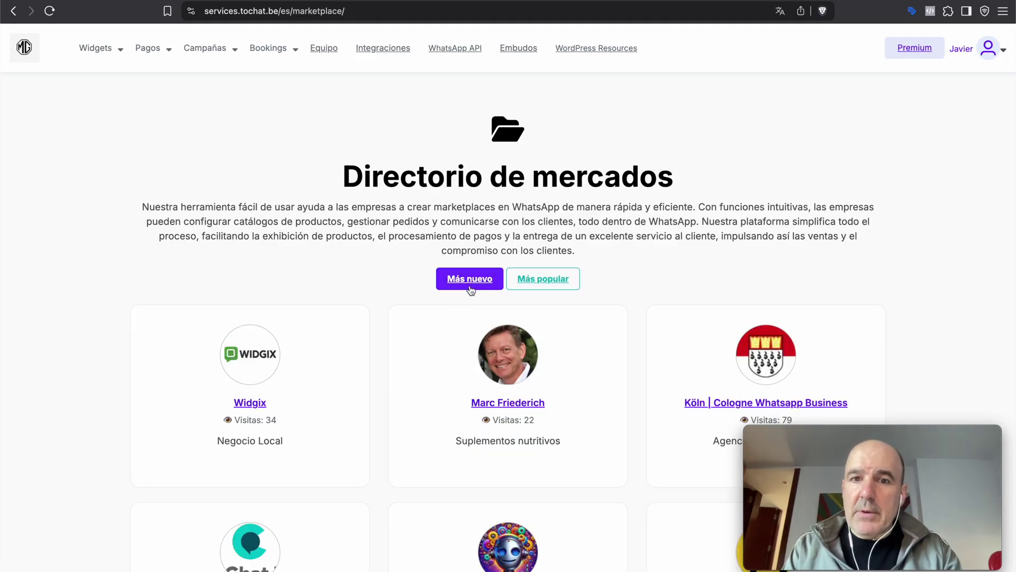
{"action": "left_click", "coordinate": [544, 286]}
{"action": "scroll", "coordinate": [599, 366], "scroll_direction": "down", "scroll_amount": 6}
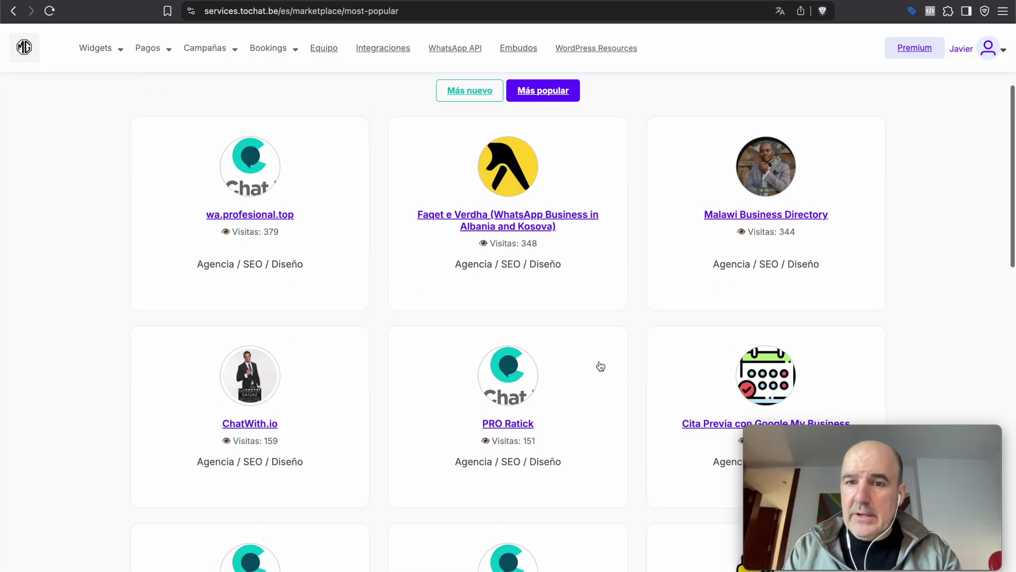
{"action": "scroll", "coordinate": [601, 365], "scroll_direction": "up", "scroll_amount": 6}
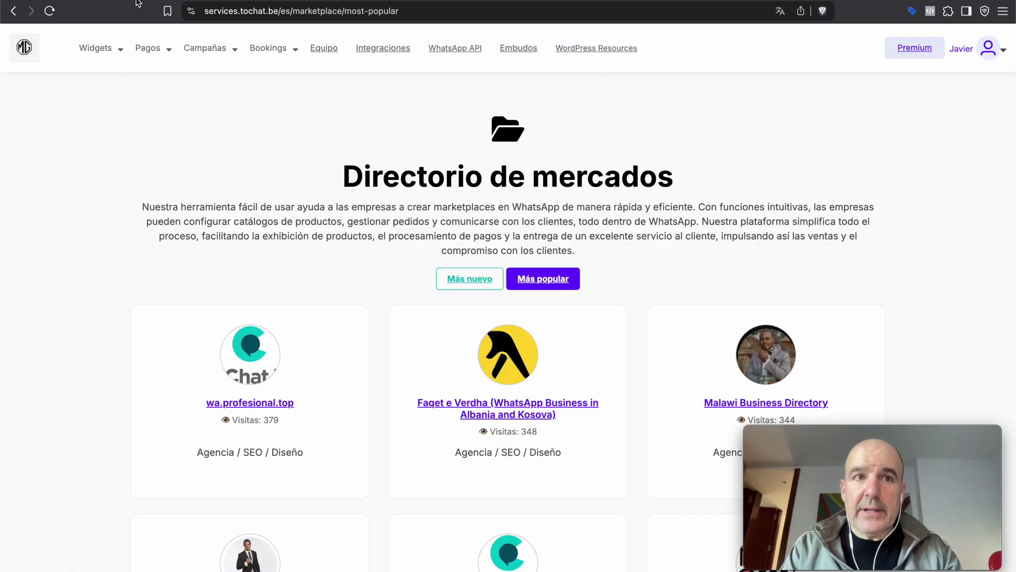
{"action": "key", "text": "ctrl+Tab"}
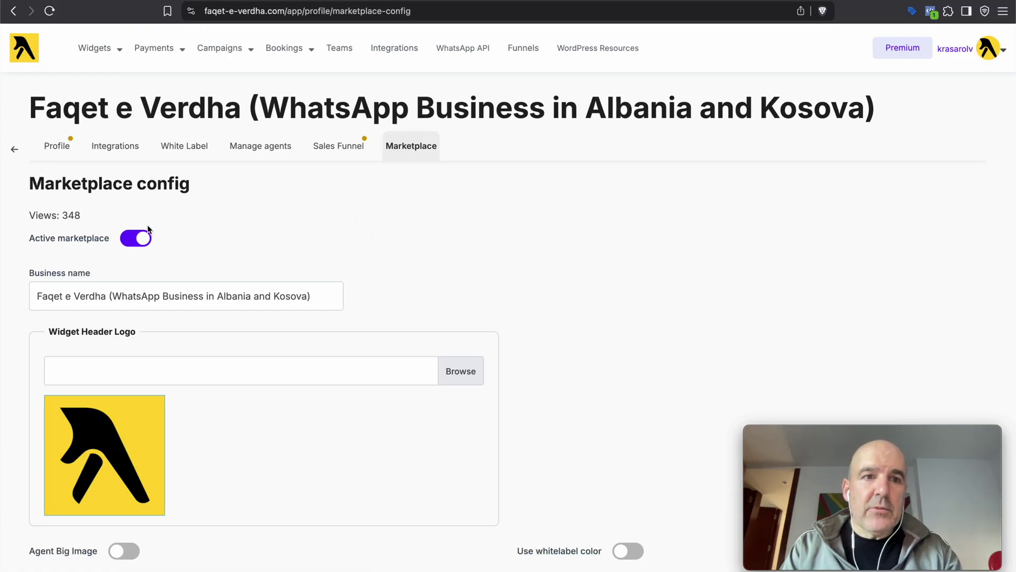
- Scroll Marketplace config past Custom CSS and open the public Faqet e Verdha marketplace link
{"action": "scroll", "coordinate": [166, 218], "scroll_direction": "down", "scroll_amount": 8}
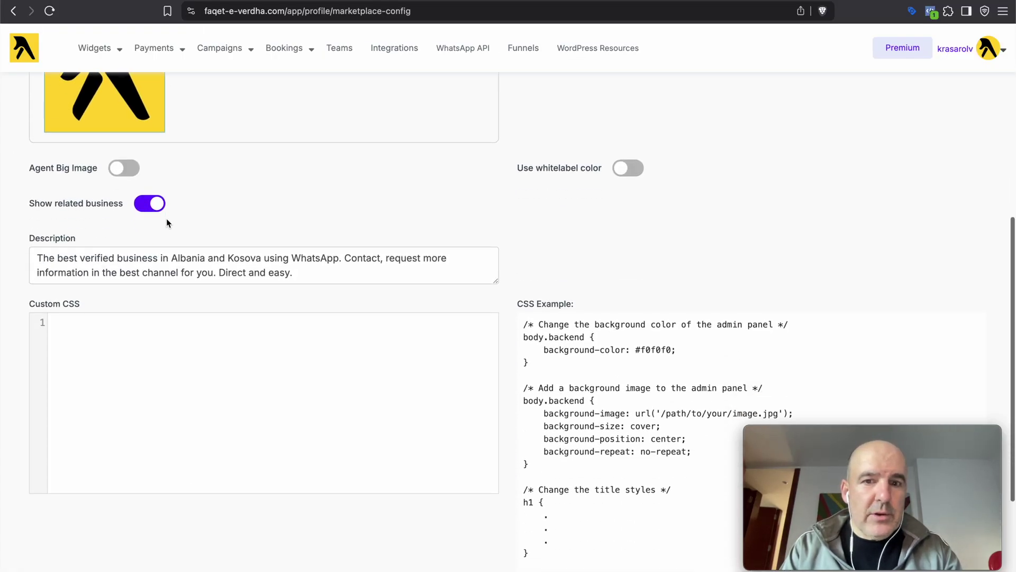
{"action": "scroll", "coordinate": [159, 223], "scroll_direction": "down", "scroll_amount": 3}
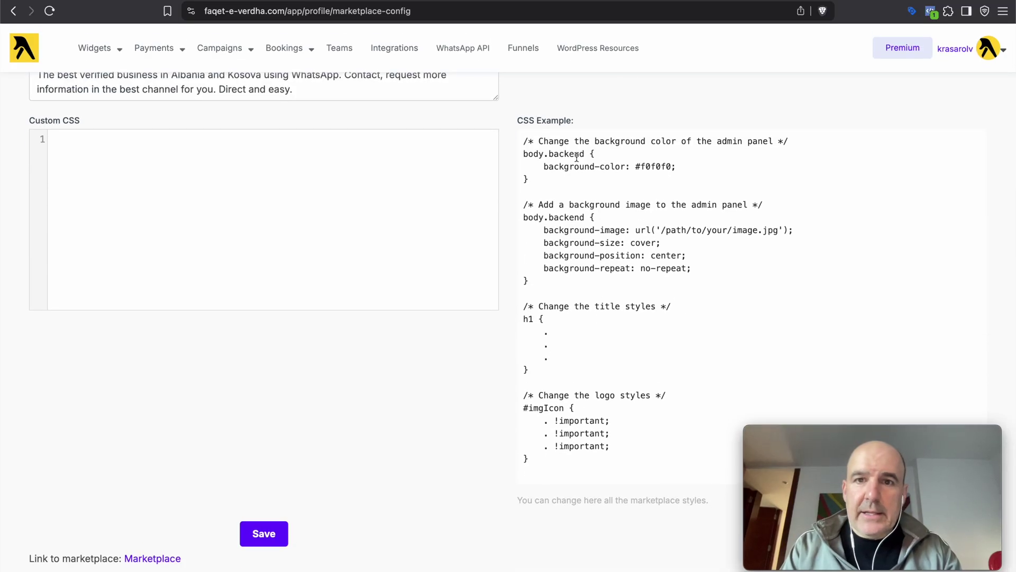
{"action": "scroll", "coordinate": [442, 312], "scroll_direction": "up", "scroll_amount": 10}
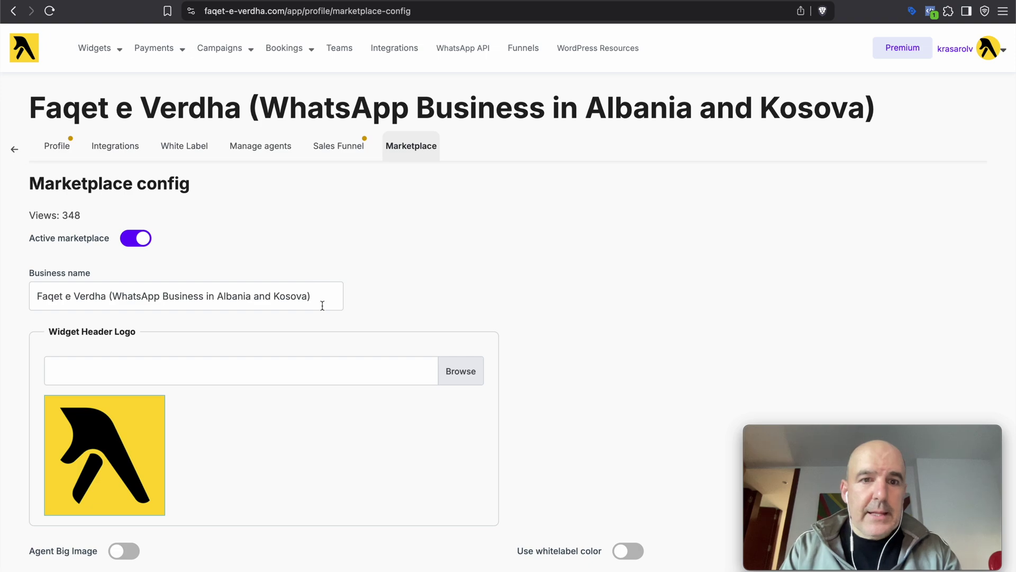
{"action": "scroll", "coordinate": [322, 304], "scroll_direction": "down", "scroll_amount": 11}
{"action": "left_click", "coordinate": [158, 559]}
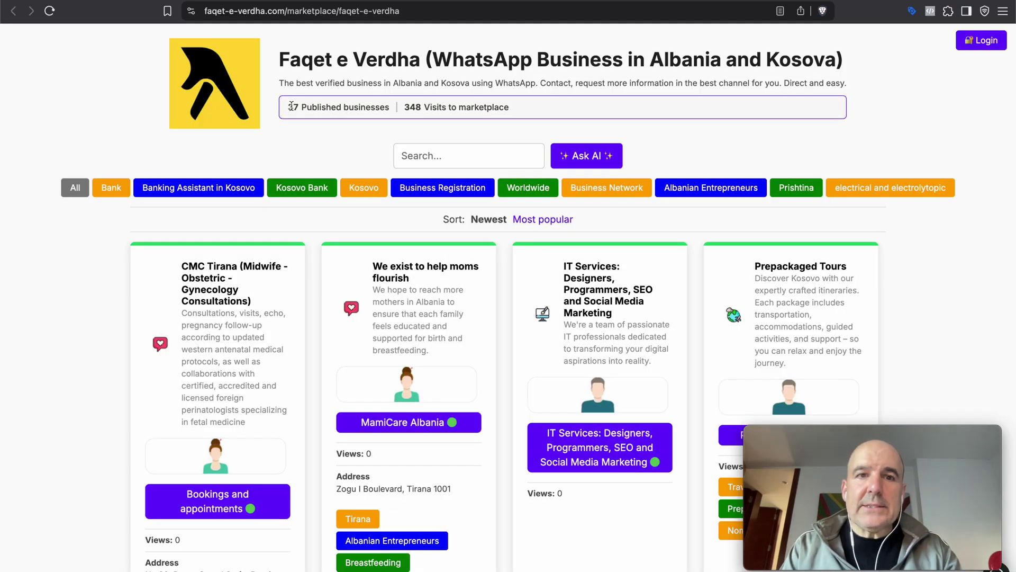
- Review the marketplace's 37 businesses and 349 visits, then filter to Worldwide and Banking Assistant in Kosovo
{"action": "left_click_drag", "start_coordinate": [290, 106], "coordinate": [391, 108]}
{"action": "left_click", "coordinate": [291, 108]}
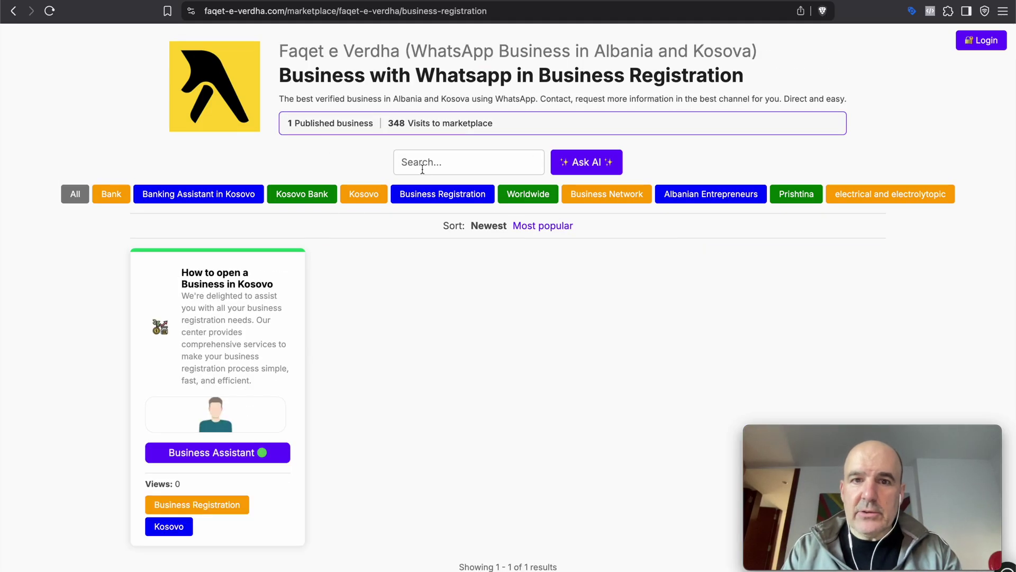
{"action": "left_click_drag", "start_coordinate": [288, 122], "coordinate": [331, 125]}
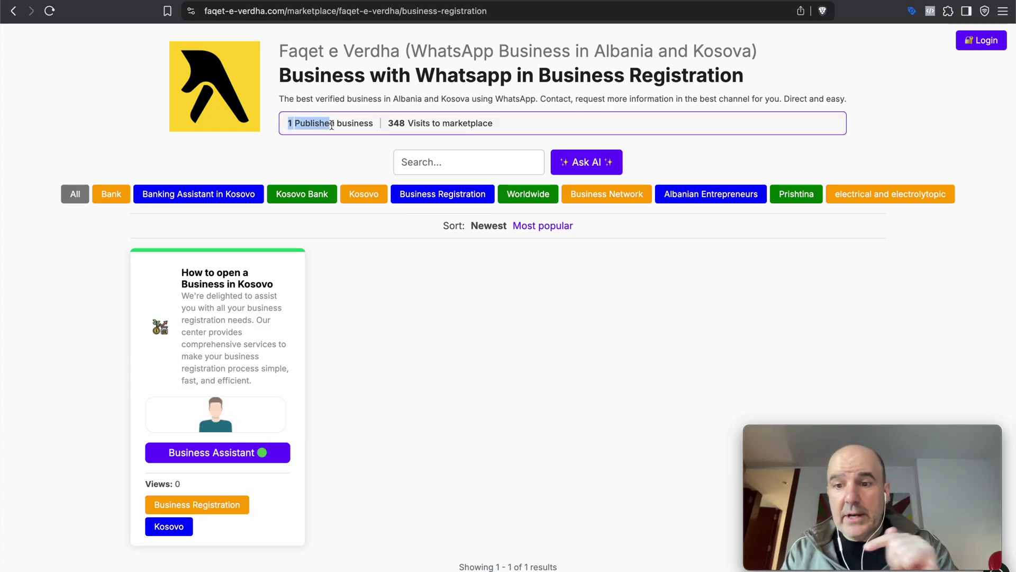
{"action": "left_click", "coordinate": [535, 198]}
{"action": "left_click", "coordinate": [230, 202]}
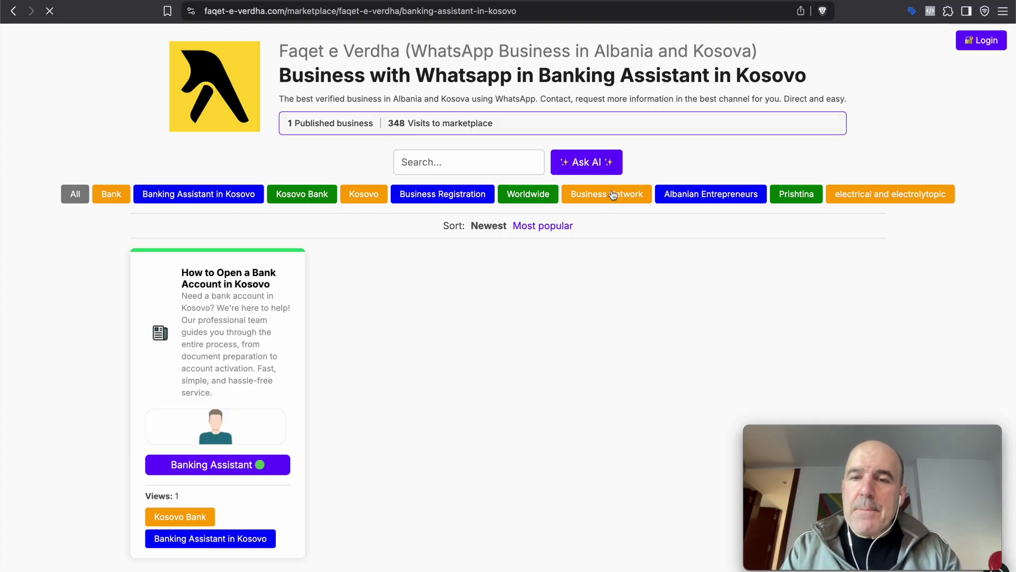
- Browse the business listings and open the 'We exist to help moms flourish' business page
{"action": "left_click", "coordinate": [497, 170]}
{"action": "left_click", "coordinate": [485, 162]}
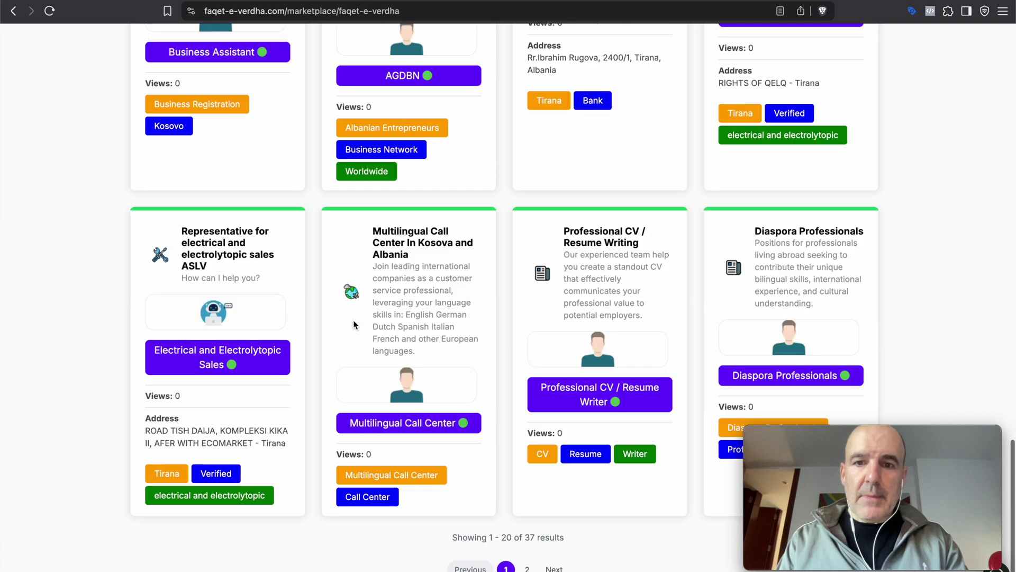
{"action": "scroll", "coordinate": [527, 566], "scroll_direction": "down", "scroll_amount": 1}
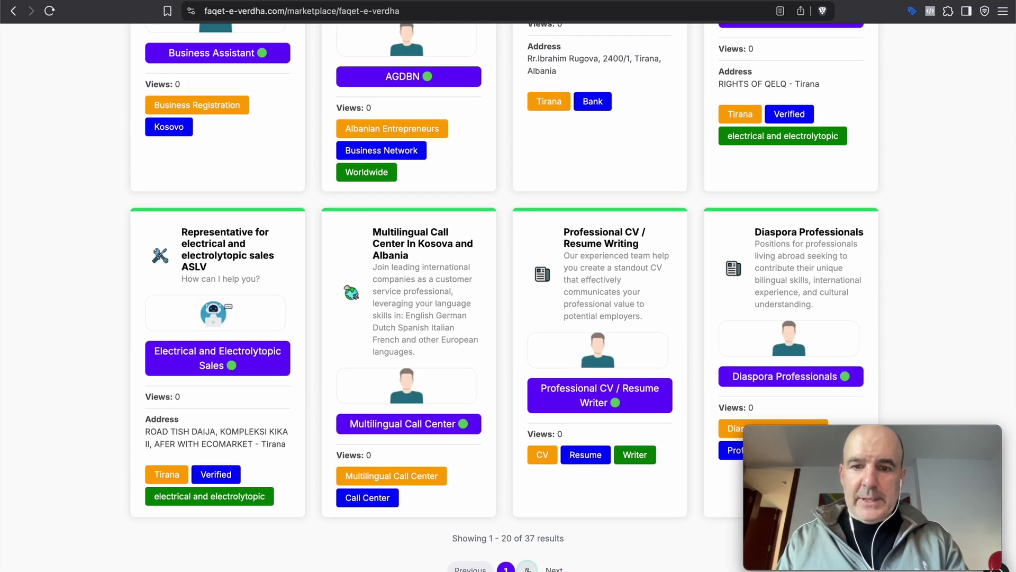
{"action": "scroll", "coordinate": [471, 468], "scroll_direction": "down", "scroll_amount": 15}
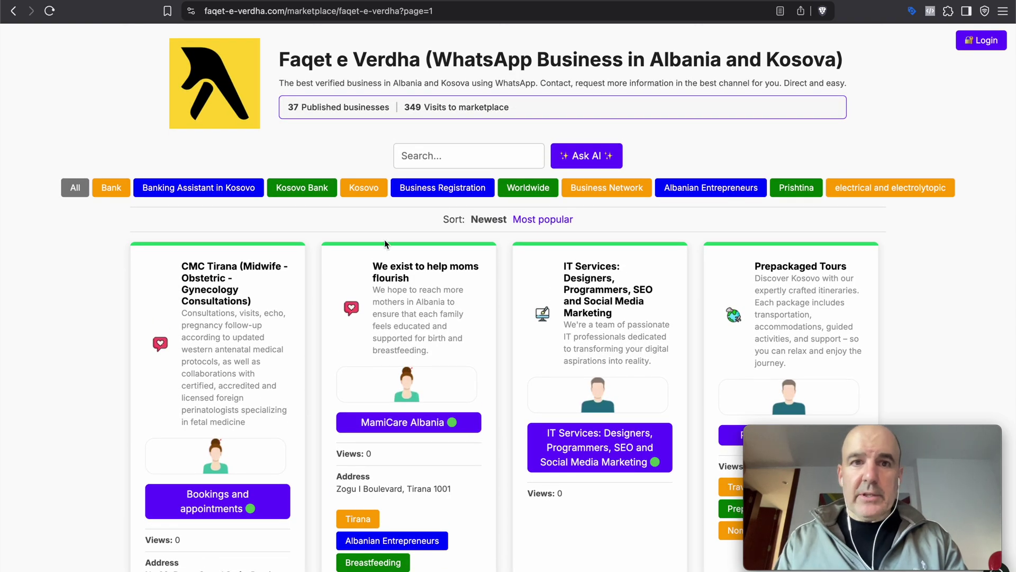
{"action": "left_click", "coordinate": [407, 271]}
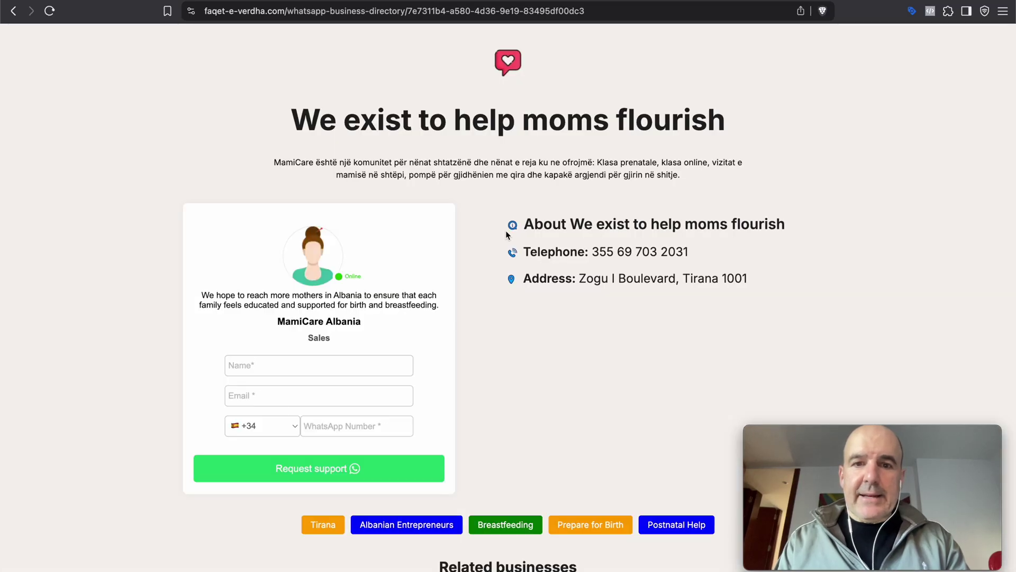
- Go to wa.theweddingai.com/es/app/business, The Wedding AI business dashboard
{"action": "left_click", "coordinate": [297, 9]}
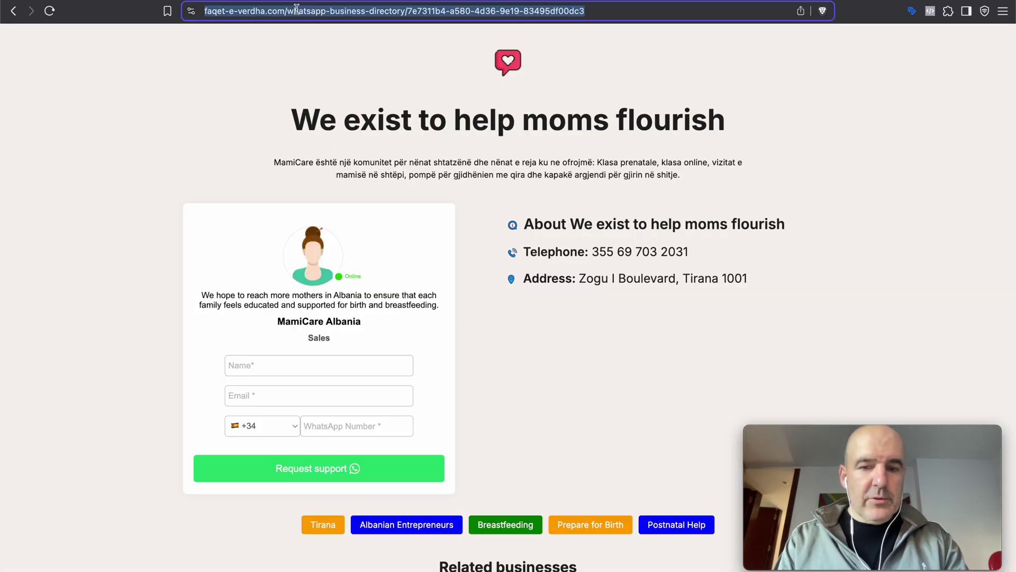
{"action": "type", "text": "wa.t"}
{"action": "key", "text": "Return"}
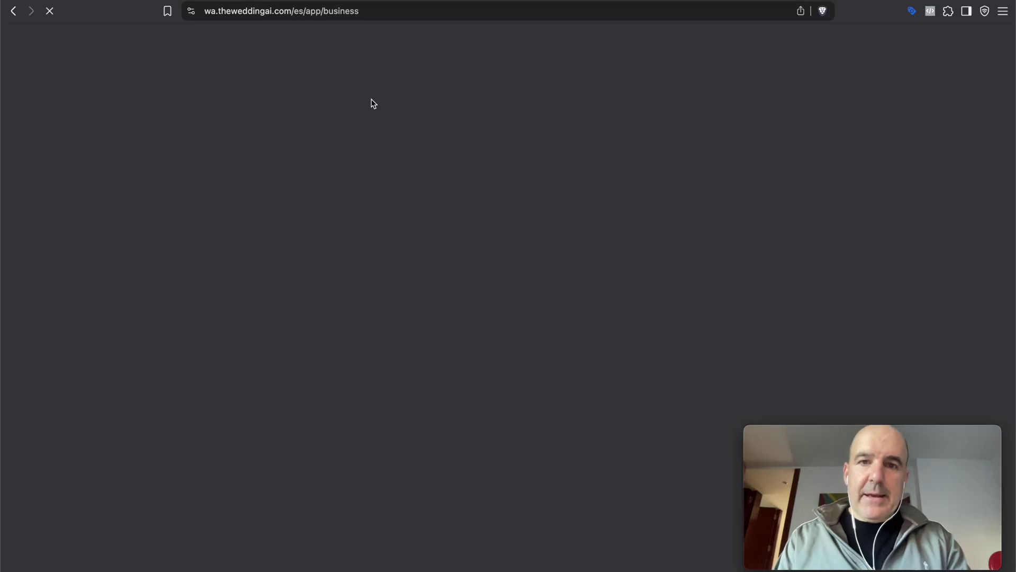
- Open The Wedding AI marketplace (8 businesses, 59 visits) and re-sort by Más popular, then Más nuevo
{"action": "left_click", "coordinate": [184, 106]}
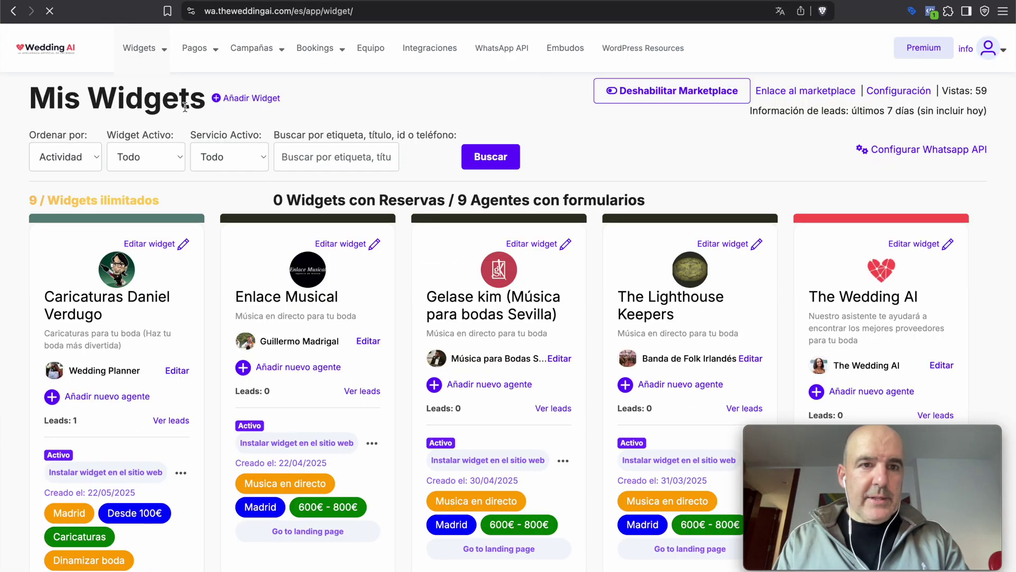
{"action": "left_click", "coordinate": [818, 92]}
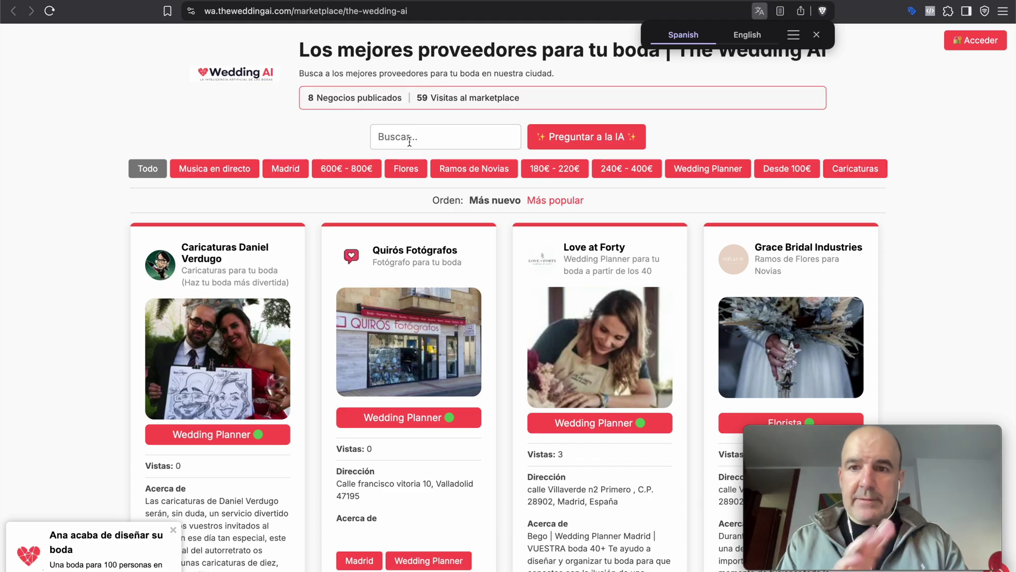
{"action": "left_click_drag", "start_coordinate": [314, 100], "coordinate": [483, 110]}
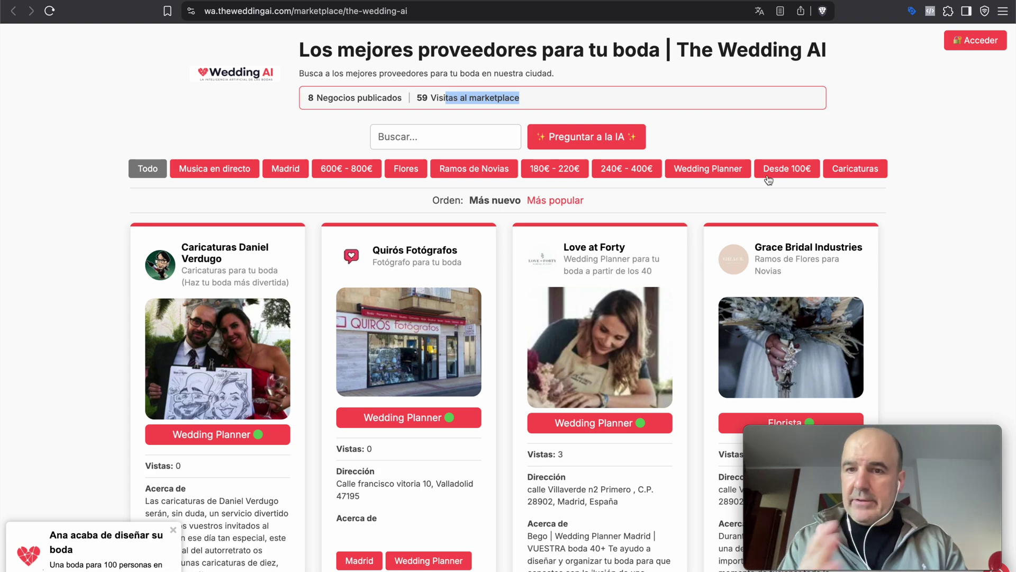
{"action": "left_click", "coordinate": [581, 203]}
{"action": "left_click", "coordinate": [479, 201]}
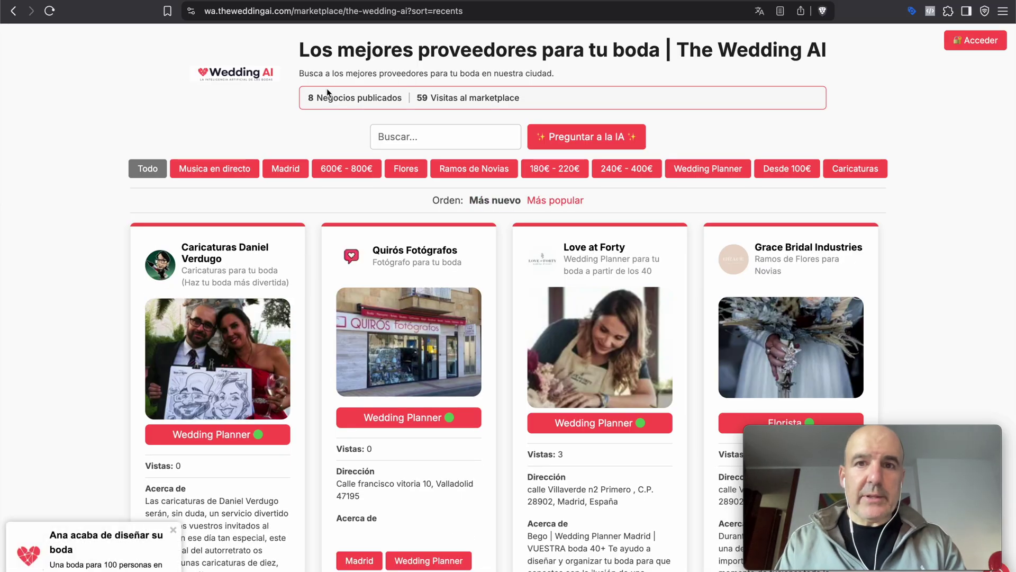
- Open the Caricaturas Daniel Verdugo landing page and scroll through its content
{"action": "left_click", "coordinate": [217, 251]}
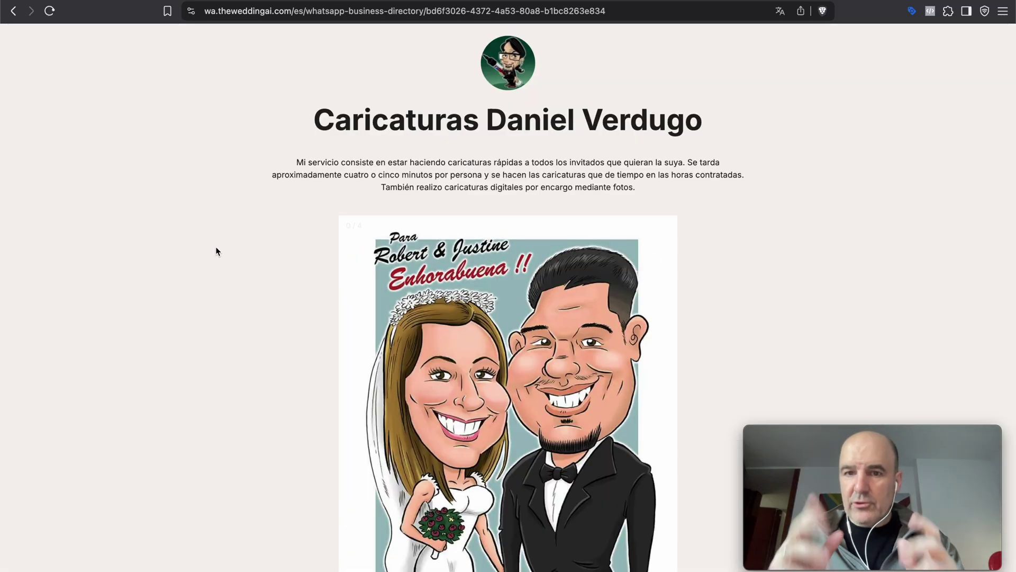
{"action": "left_click_drag", "start_coordinate": [861, 437], "coordinate": [855, 78]}
{"action": "scroll", "coordinate": [580, 262], "scroll_direction": "down", "scroll_amount": 10}
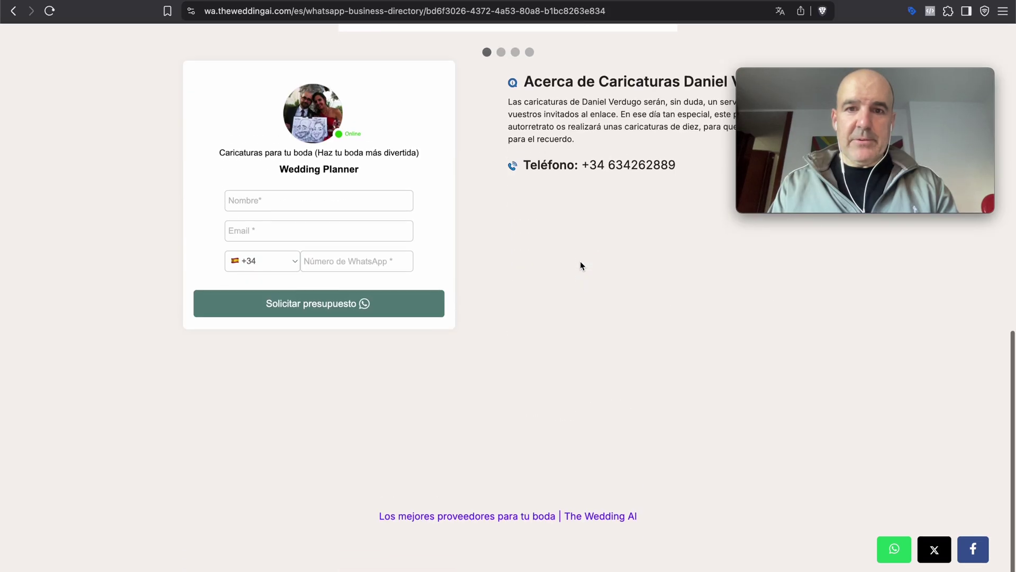
{"action": "scroll", "coordinate": [580, 261], "scroll_direction": "up", "scroll_amount": 5}
{"action": "scroll", "coordinate": [580, 261], "scroll_direction": "down", "scroll_amount": 3}
{"action": "scroll", "coordinate": [580, 261], "scroll_direction": "up", "scroll_amount": 10}
{"action": "scroll", "coordinate": [581, 262], "scroll_direction": "down", "scroll_amount": 8}
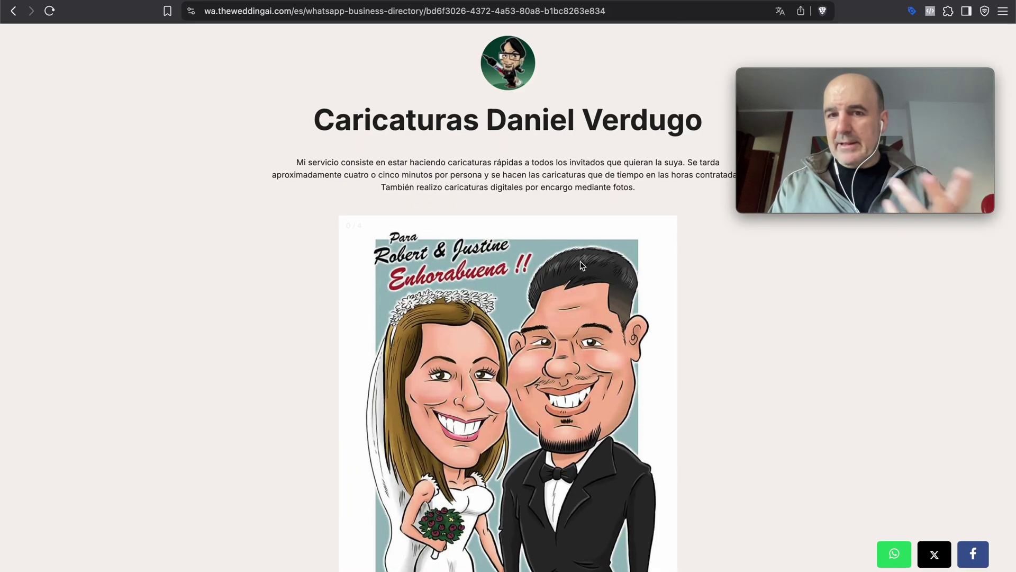
{"action": "scroll", "coordinate": [531, 280], "scroll_direction": "up", "scroll_amount": 5}
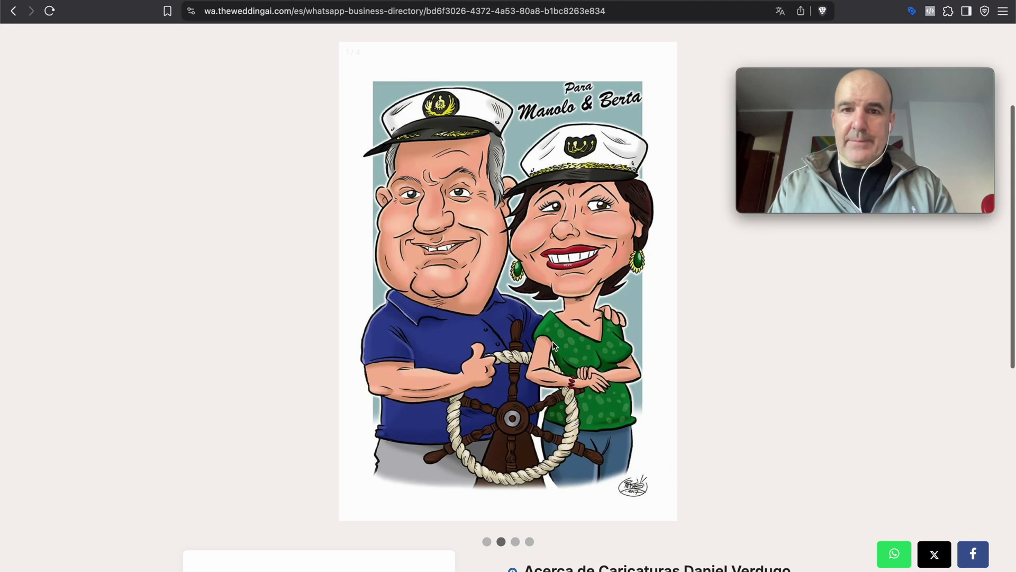
{"action": "scroll", "coordinate": [517, 542], "scroll_direction": "down", "scroll_amount": 1}
- Step the caricature gallery to the last image and back to the first, then exit full screen
{"action": "left_click", "coordinate": [518, 517]}
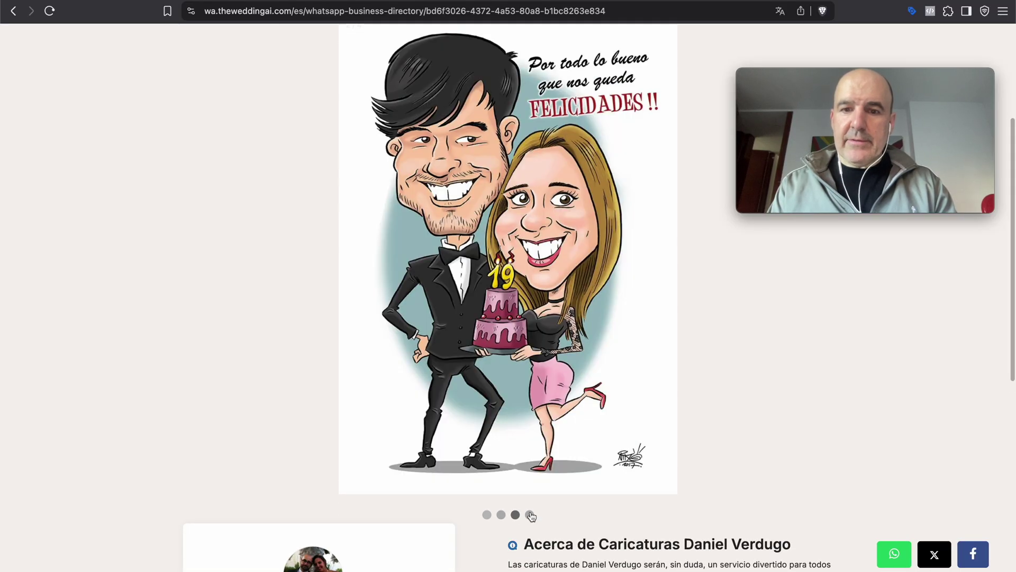
{"action": "left_click", "coordinate": [529, 516]}
{"action": "left_click", "coordinate": [486, 514]}
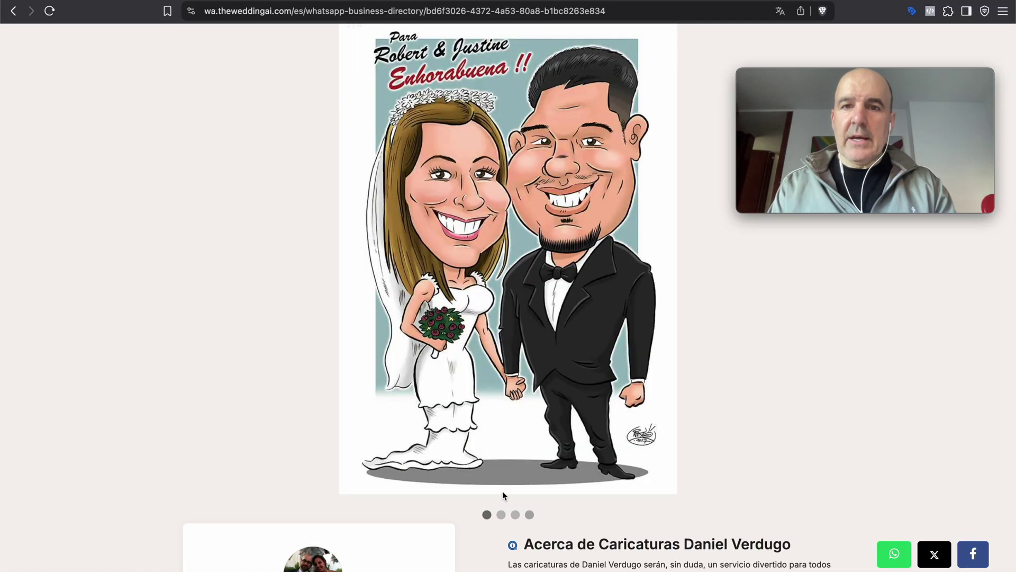
{"action": "scroll", "coordinate": [503, 490], "scroll_direction": "down", "scroll_amount": 5}
{"action": "scroll", "coordinate": [503, 491], "scroll_direction": "up", "scroll_amount": 6}
{"action": "scroll", "coordinate": [503, 491], "scroll_direction": "down", "scroll_amount": 1}
{"action": "scroll", "coordinate": [503, 495], "scroll_direction": "down", "scroll_amount": 5}
{"action": "scroll", "coordinate": [510, 525], "scroll_direction": "up", "scroll_amount": 7}
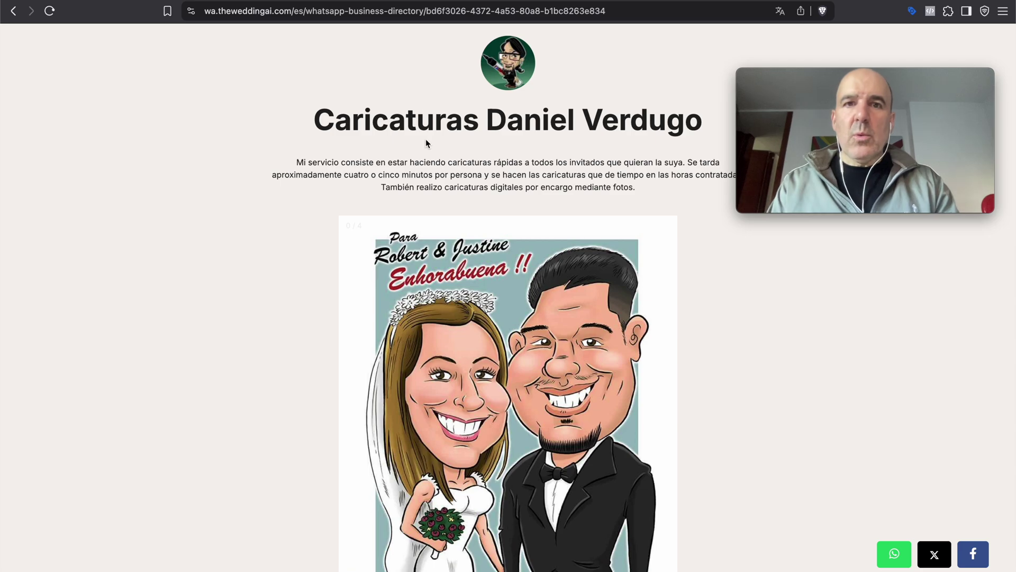
{"action": "mouse_move", "coordinate": [432, 11]}
{"action": "left_mouse_down"}
{"action": "mouse_move", "coordinate": [434, 66]}
{"action": "mouse_move", "coordinate": [432, 2]}
{"action": "left_mouse_up"}
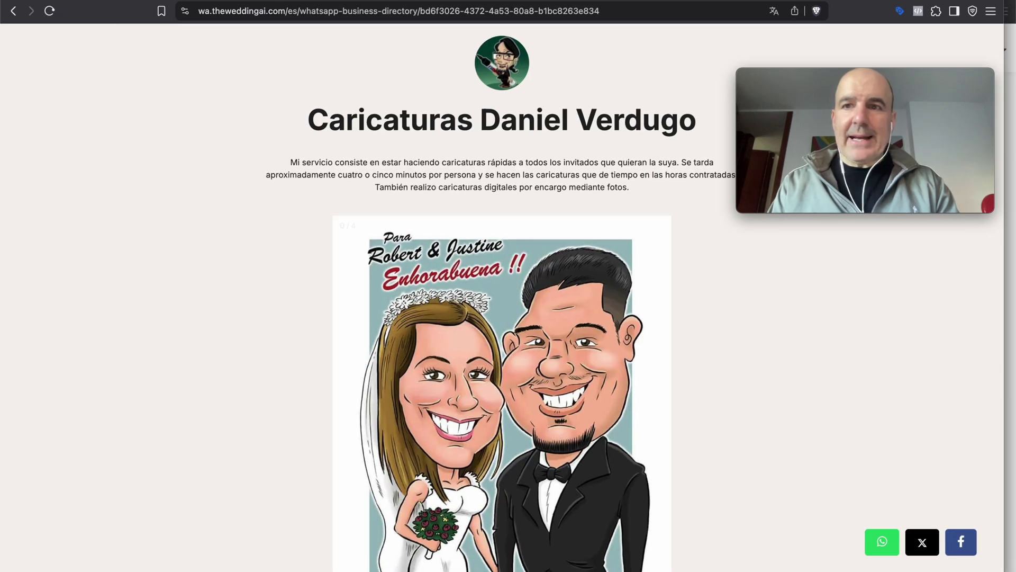
- Preview the caricature landing page at phone width, restore full width, and open the Caricaturas Daniel Verdugo widget settings
{"action": "left_click_drag", "start_coordinate": [1005, 400], "coordinate": [302, 329]}
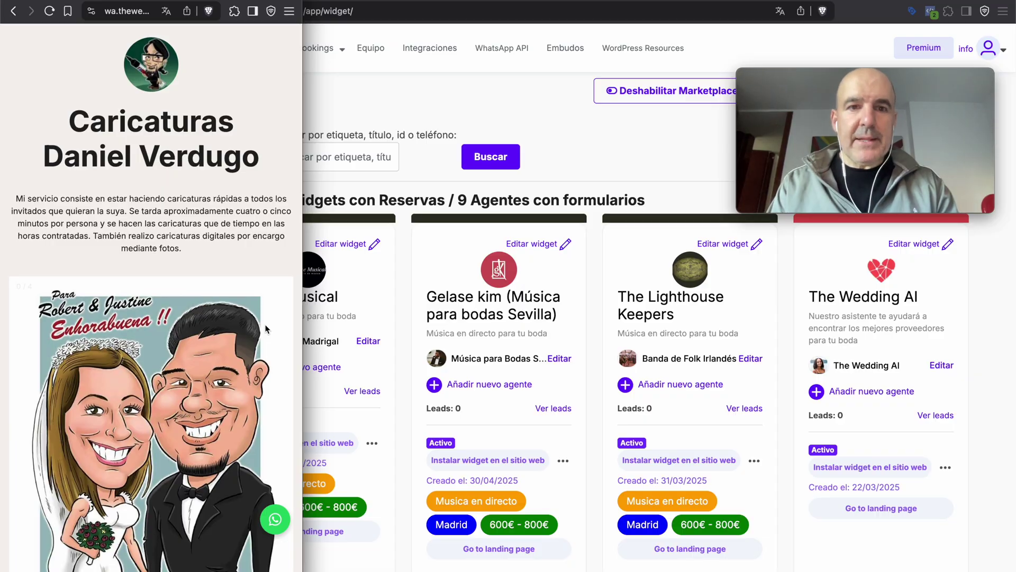
{"action": "scroll", "coordinate": [266, 328], "scroll_direction": "down", "scroll_amount": 10}
{"action": "scroll", "coordinate": [265, 325], "scroll_direction": "up", "scroll_amount": 12}
{"action": "scroll", "coordinate": [265, 324], "scroll_direction": "down", "scroll_amount": 10}
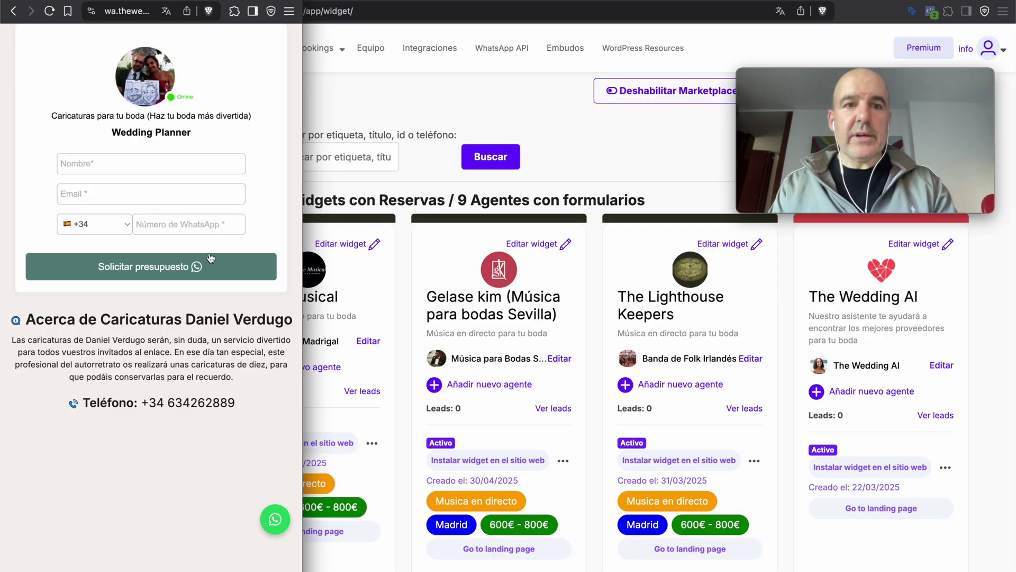
{"action": "scroll", "coordinate": [210, 258], "scroll_direction": "up", "scroll_amount": 5}
{"action": "scroll", "coordinate": [211, 258], "scroll_direction": "up", "scroll_amount": 8}
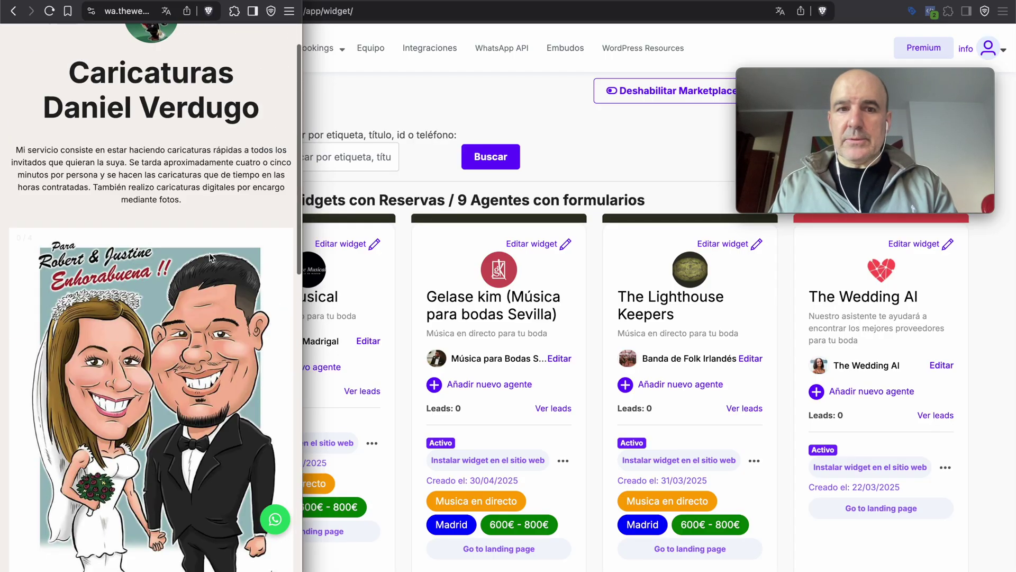
{"action": "scroll", "coordinate": [277, 516], "scroll_direction": "down", "scroll_amount": 10}
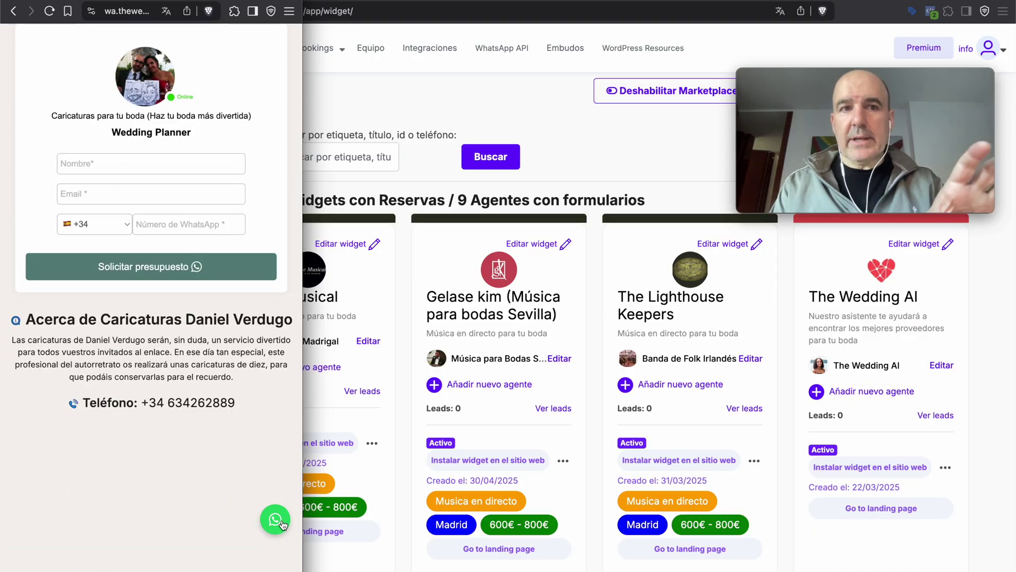
{"action": "scroll", "coordinate": [196, 332], "scroll_direction": "up", "scroll_amount": 7}
{"action": "scroll", "coordinate": [196, 331], "scroll_direction": "up", "scroll_amount": 6}
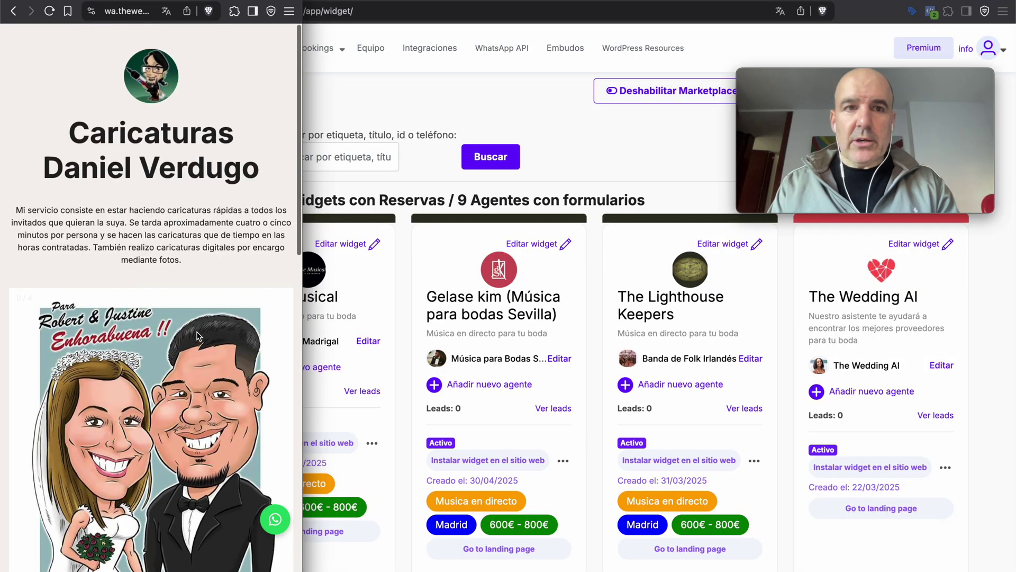
{"action": "left_click_drag", "start_coordinate": [304, 349], "coordinate": [333, 255]}
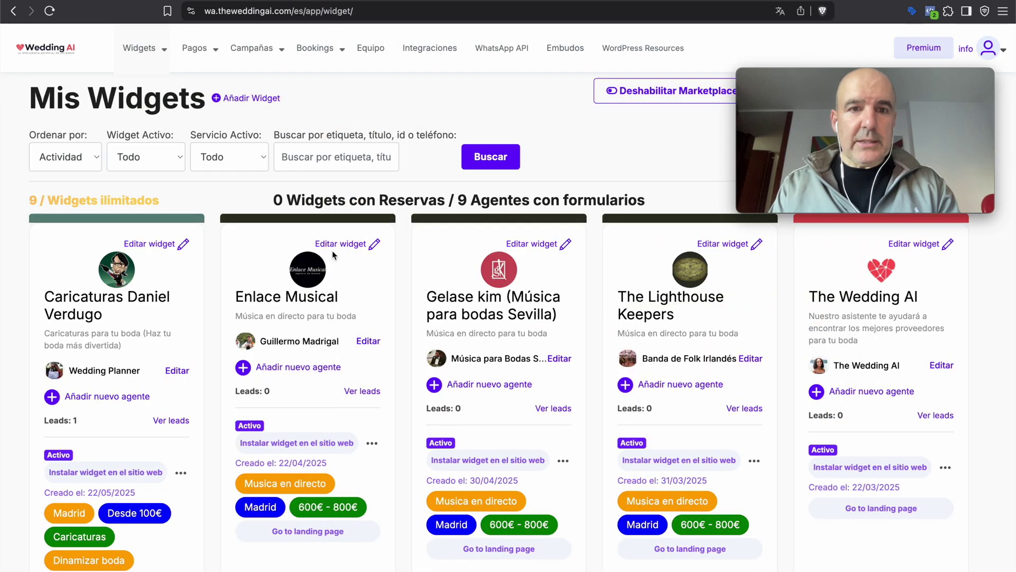
{"action": "left_click", "coordinate": [159, 244]}
- In Configuración Avanzada, check 'Mostrar botón de anclaje de Whatsapp en móvil' and open the public landing page
{"action": "left_click", "coordinate": [651, 93]}
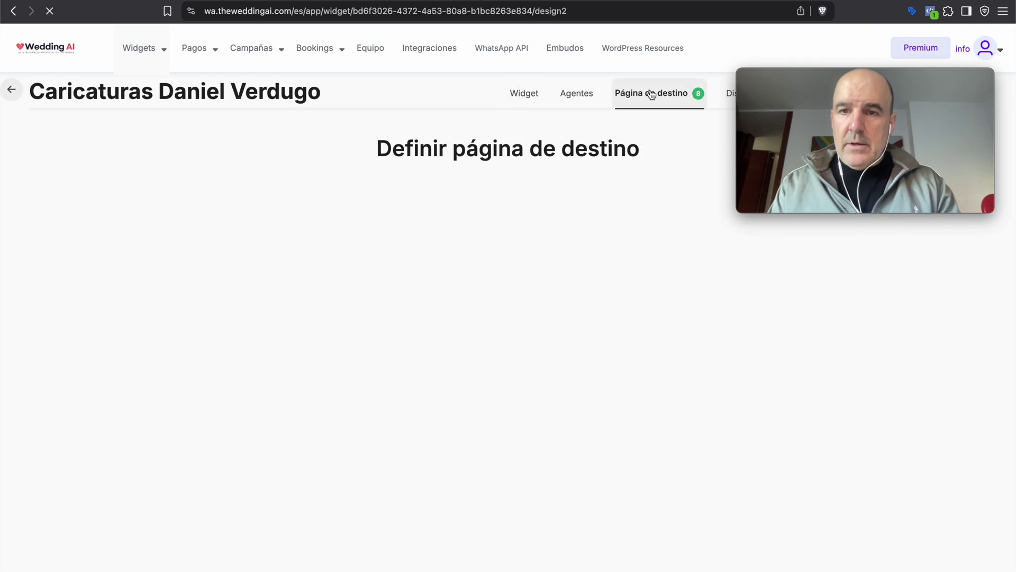
{"action": "left_click", "coordinate": [503, 197]}
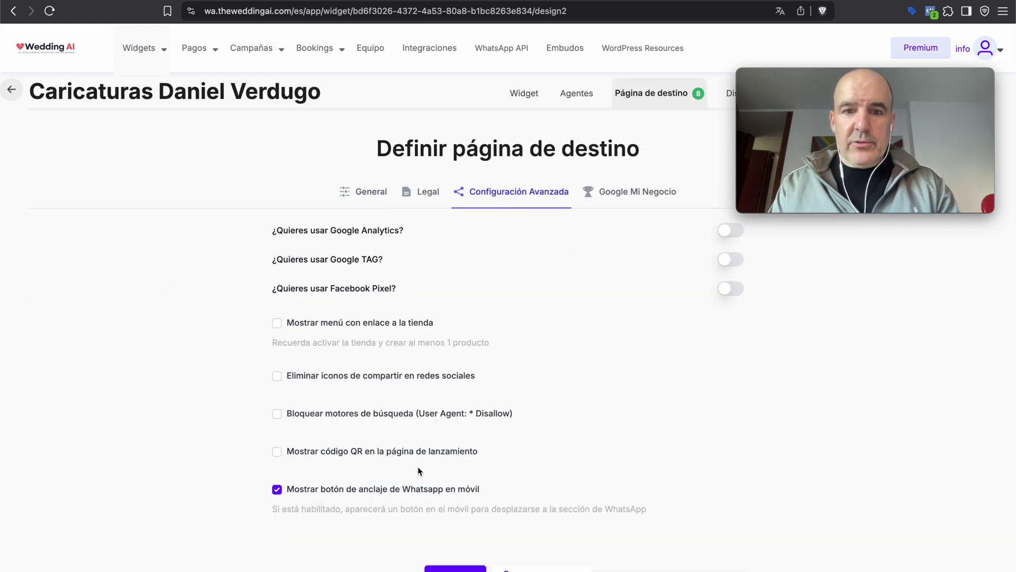
{"action": "left_click_drag", "start_coordinate": [478, 491], "coordinate": [290, 492]}
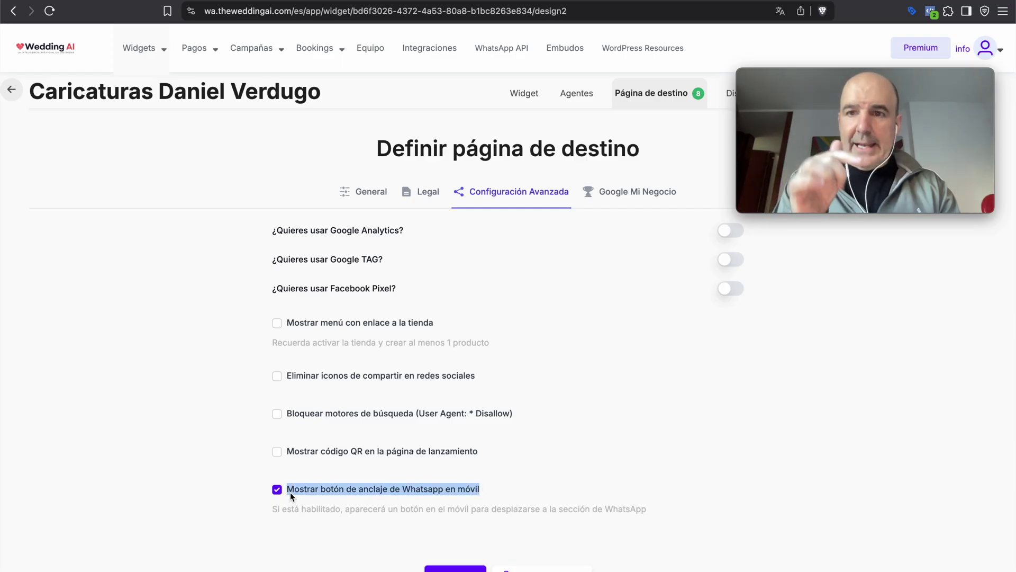
{"action": "left_click", "coordinate": [474, 492]}
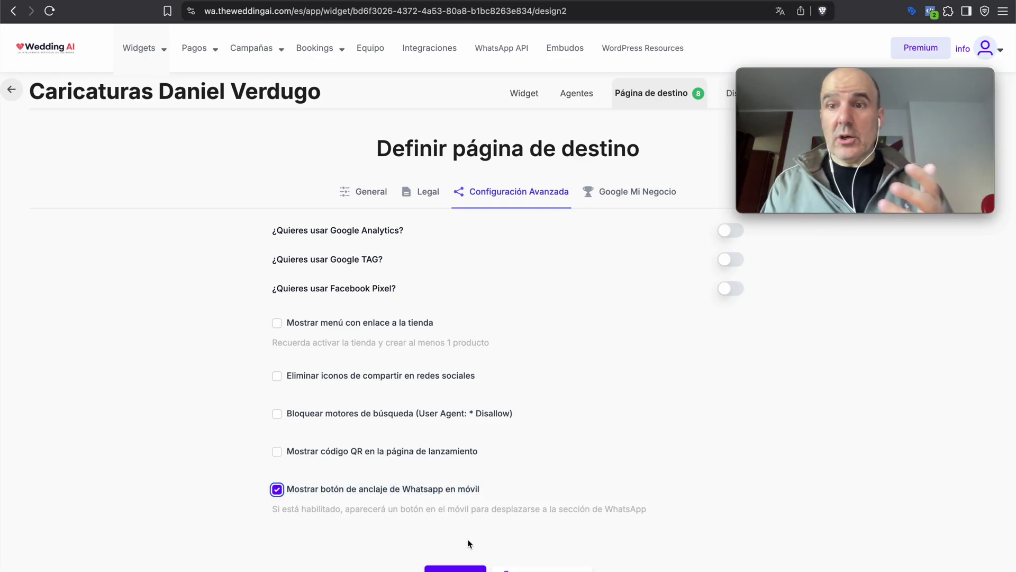
{"action": "left_click", "coordinate": [459, 568]}
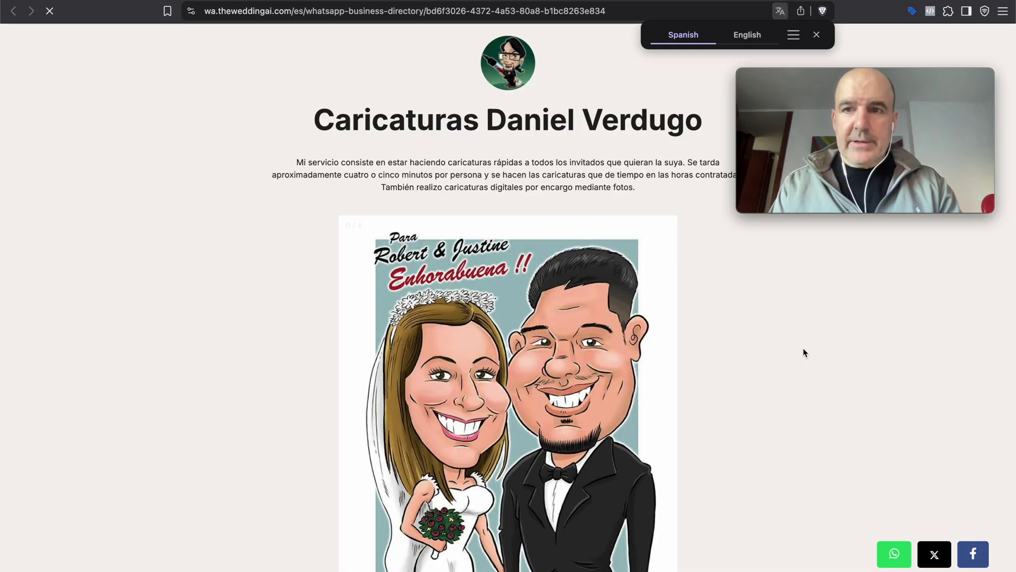
- Preview the caricaturist's page at mobile width, restore full width, and close the tab
{"action": "left_click_drag", "start_coordinate": [1013, 455], "coordinate": [370, 317]}
{"action": "scroll", "coordinate": [259, 265], "scroll_direction": "down", "scroll_amount": 12}
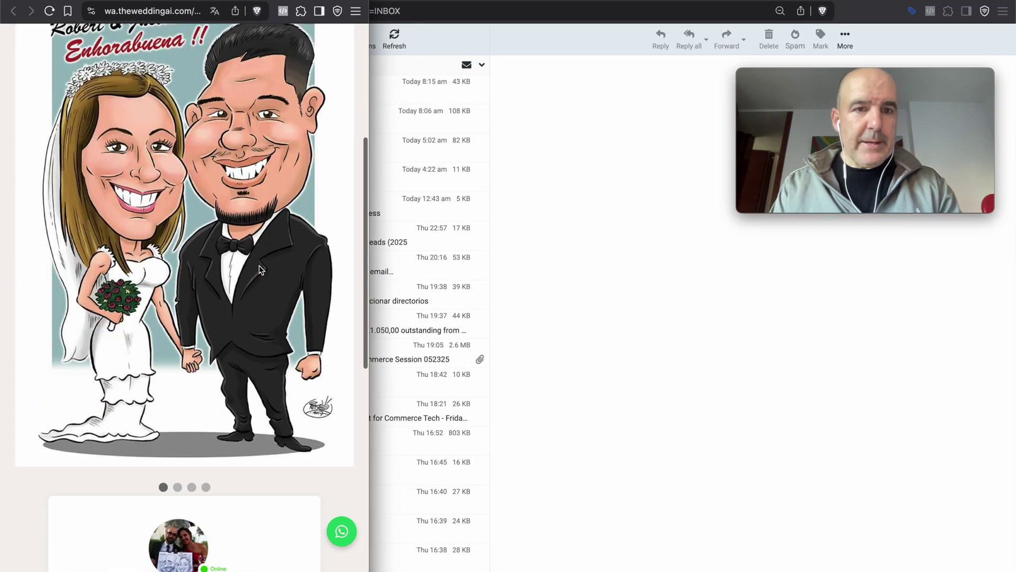
{"action": "left_click_drag", "start_coordinate": [367, 329], "coordinate": [1014, 539]}
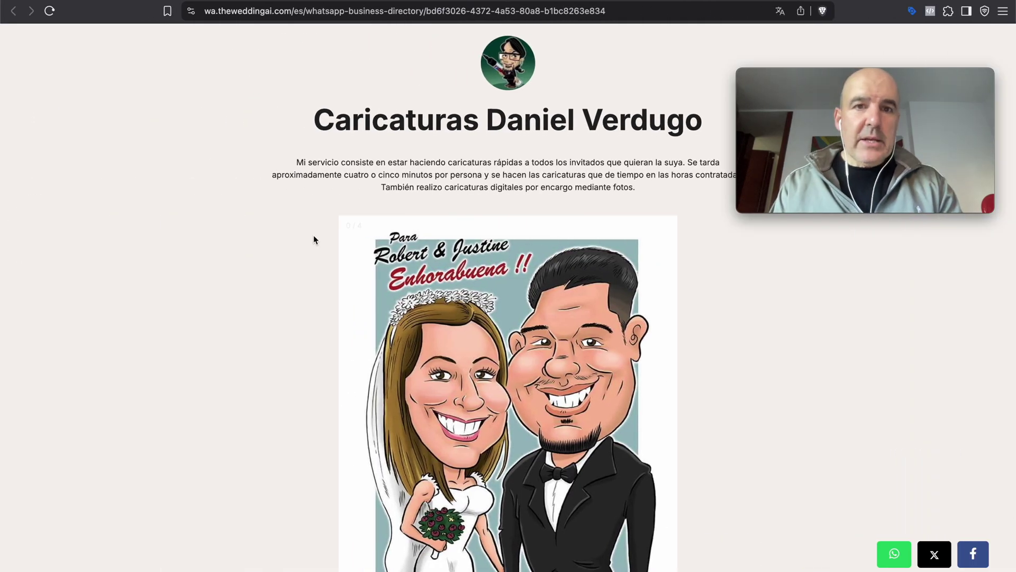
{"action": "key", "text": "ctrl+w"}
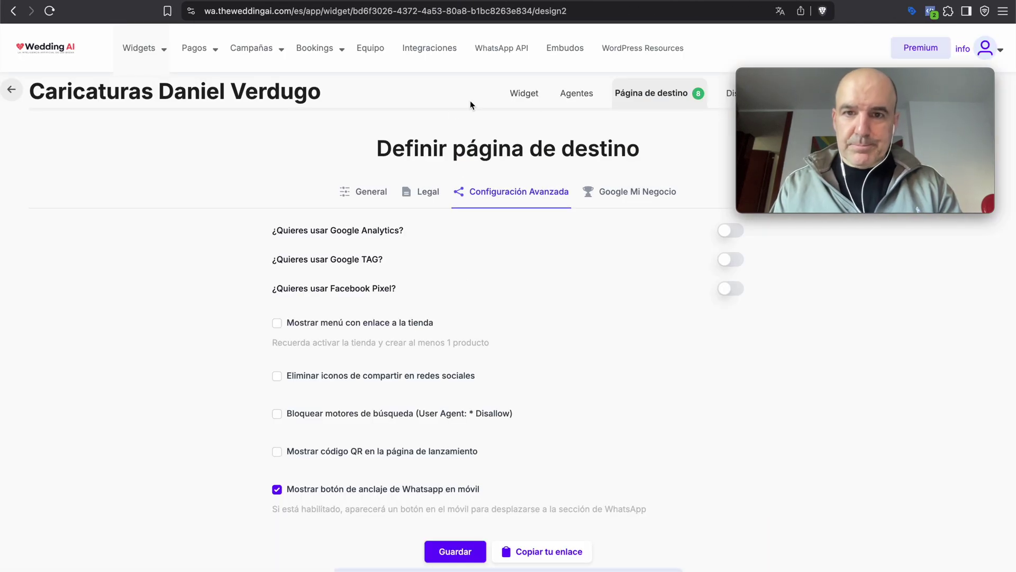
- Go from the widget's Widget tab to the Mis Widgets list of nine widgets
{"action": "left_click", "coordinate": [521, 100]}
{"action": "mouse_move", "coordinate": [139, 49]}
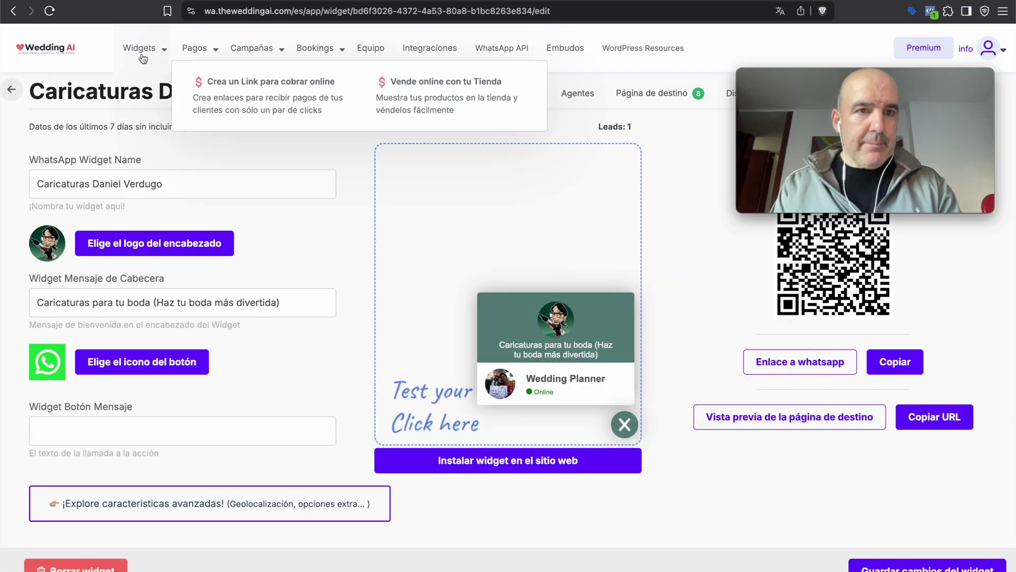
{"action": "left_click", "coordinate": [170, 116]}
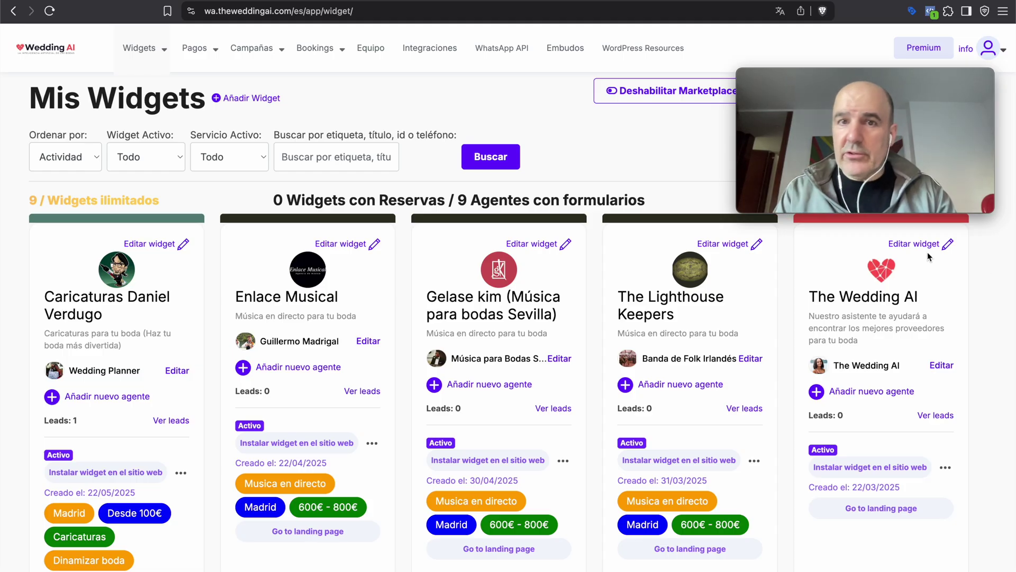
{"action": "left_click_drag", "start_coordinate": [828, 81], "coordinate": [816, 162]}
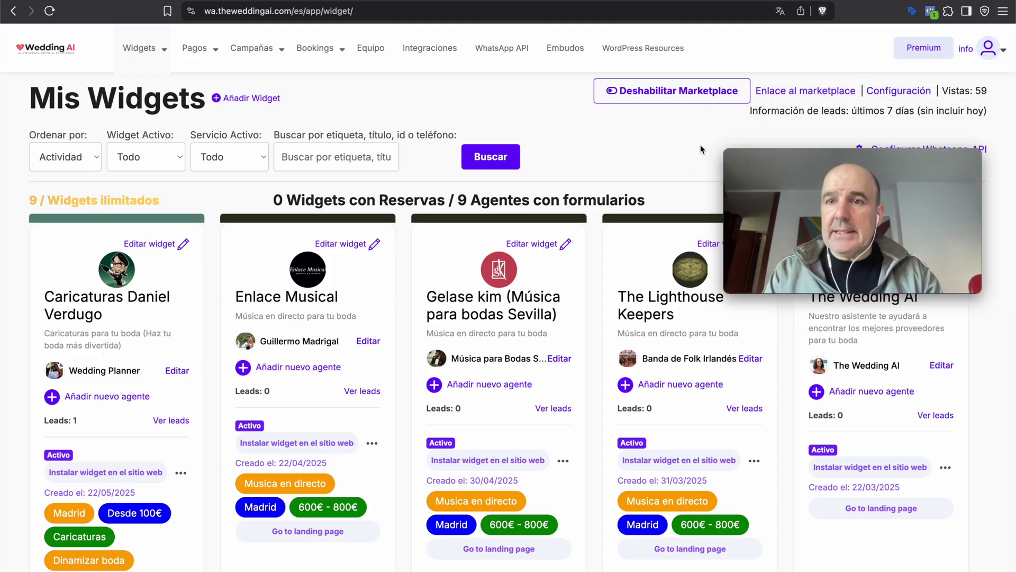
- Revisit The Wedding AI public marketplace (59 visits) and scroll through its business cards
{"action": "left_click", "coordinate": [800, 94]}
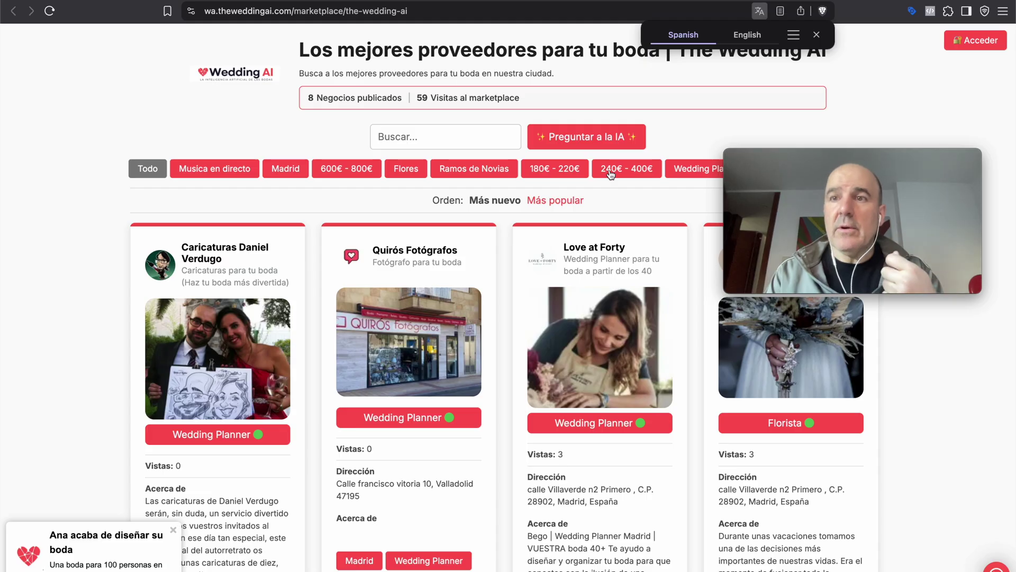
{"action": "scroll", "coordinate": [495, 199], "scroll_direction": "down", "scroll_amount": 12}
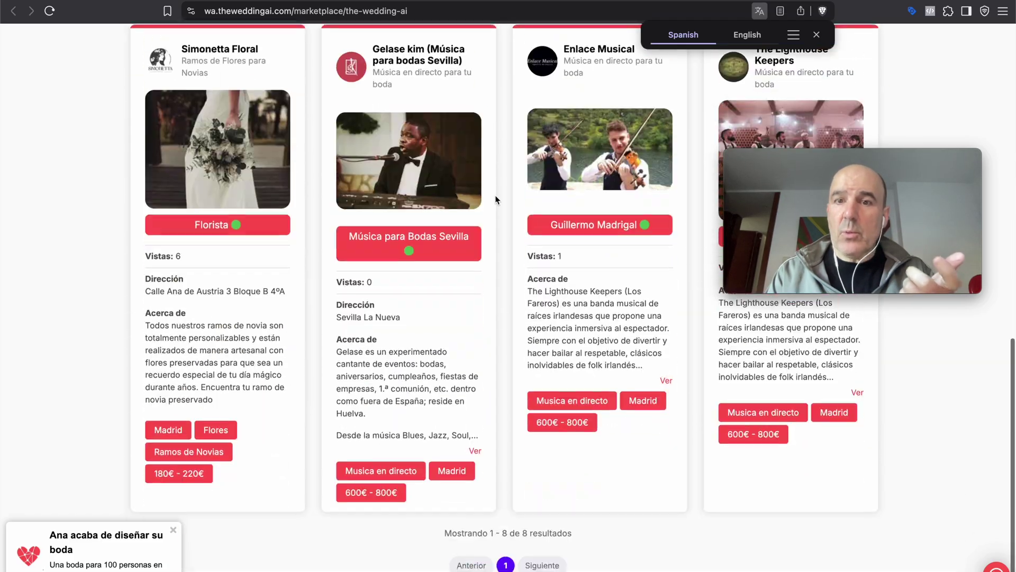
{"action": "scroll", "coordinate": [495, 199], "scroll_direction": "up", "scroll_amount": 12}
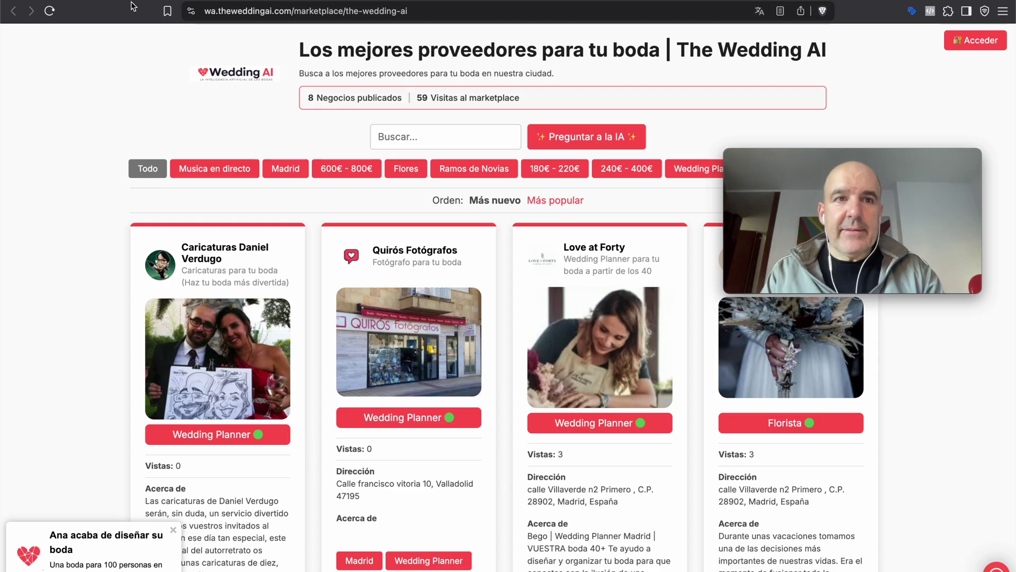
- Return to the Faqet e Verdha marketplace settings and open the list of all widgets
{"action": "key", "text": "ctrl+Tab"}
{"action": "scroll", "coordinate": [319, 138], "scroll_direction": "up", "scroll_amount": 10}
{"action": "left_click", "coordinate": [101, 59]}
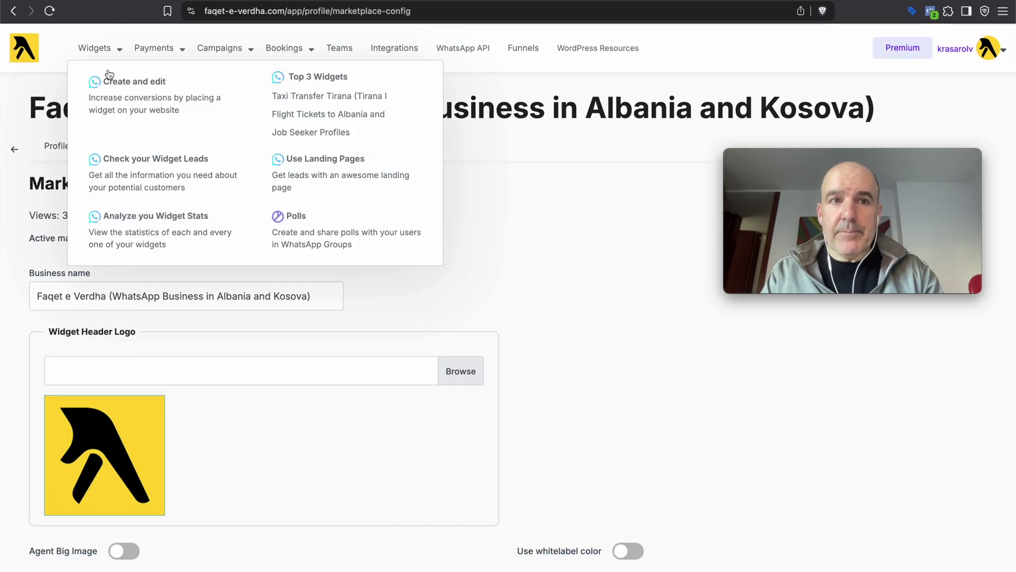
- Open the Faqet e Verdha public marketplace (350 visits), check its full web address, then open the 'We exist to help moms flourish' page
{"action": "left_click", "coordinate": [830, 91]}
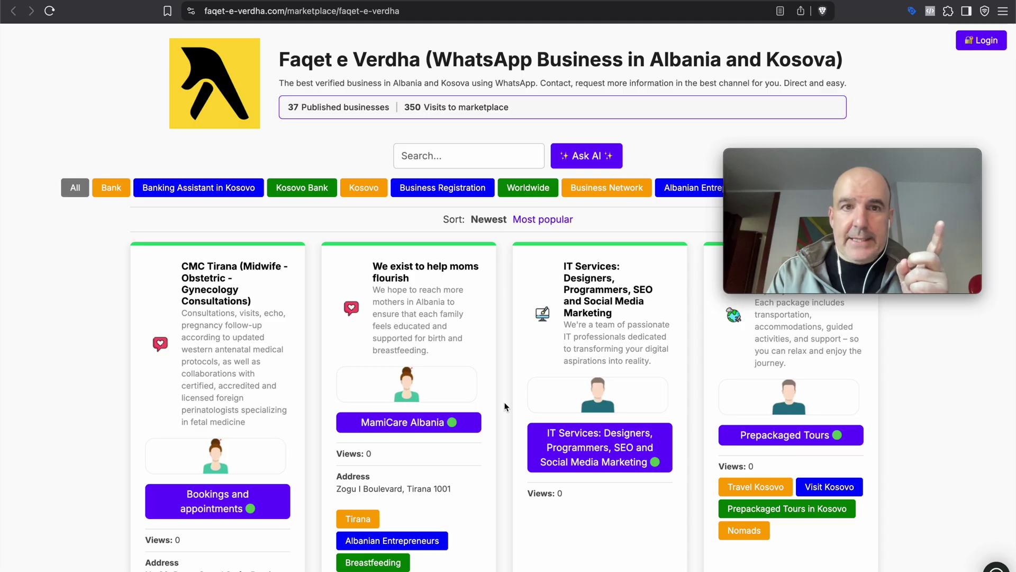
{"action": "left_click", "coordinate": [260, 12]}
{"action": "left_click", "coordinate": [259, 11]}
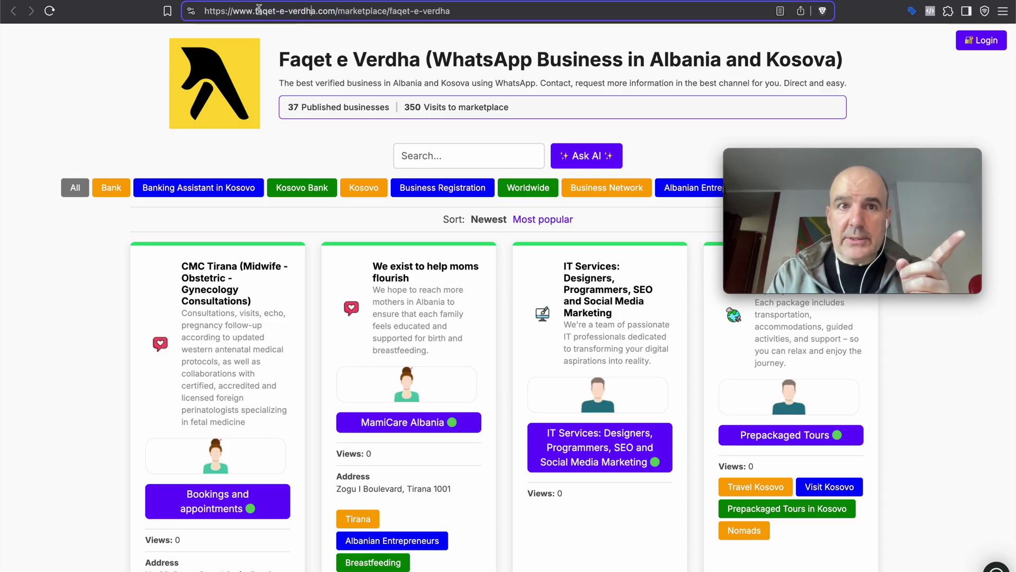
{"action": "left_click_drag", "start_coordinate": [336, 11], "coordinate": [140, 2]}
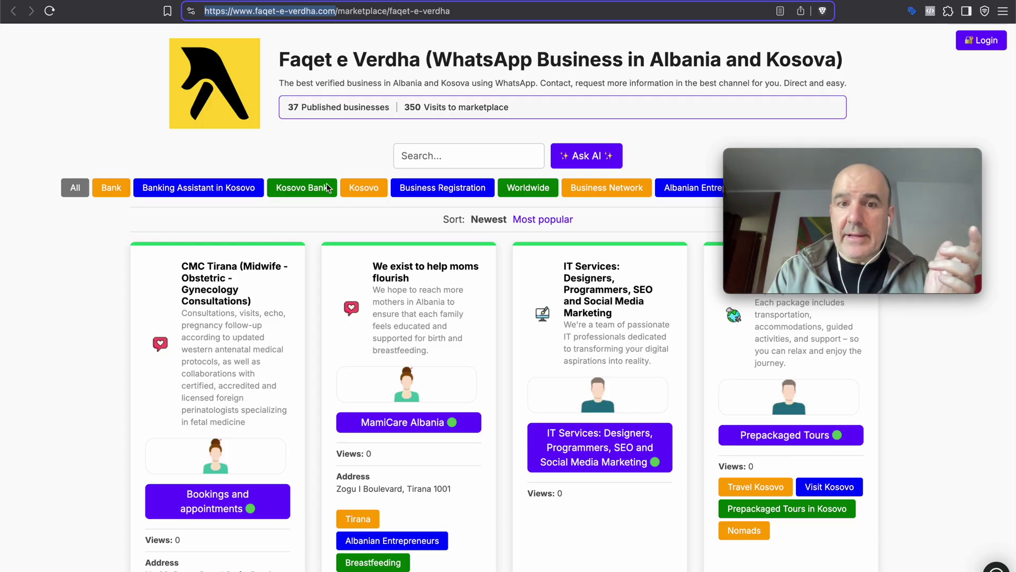
{"action": "left_click", "coordinate": [384, 271]}
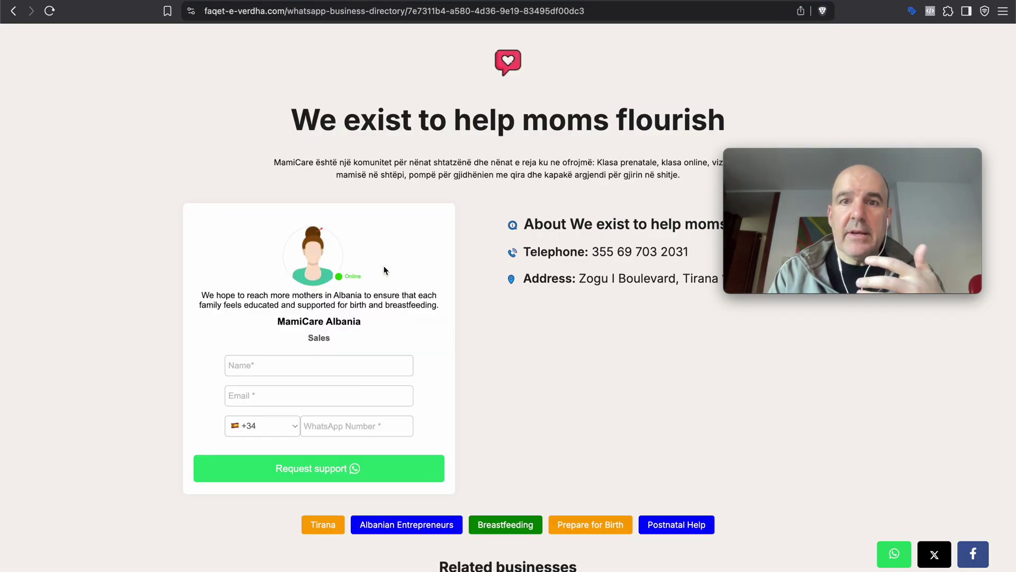
- From the Related businesses section, open the Tirana tag category listing 12 published businesses
{"action": "scroll", "coordinate": [532, 308], "scroll_direction": "down", "scroll_amount": 4}
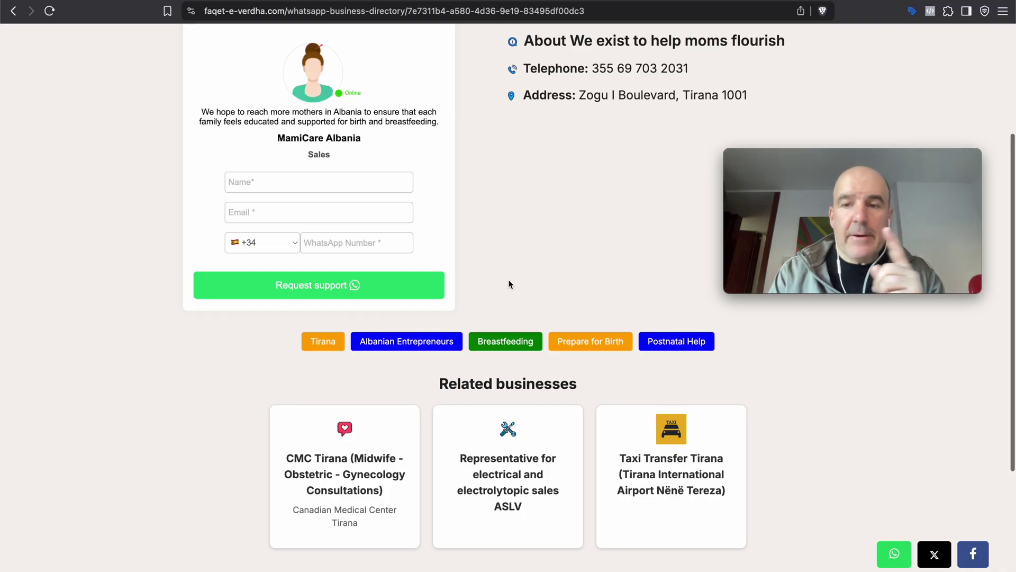
{"action": "left_click_drag", "start_coordinate": [449, 385], "coordinate": [569, 386]}
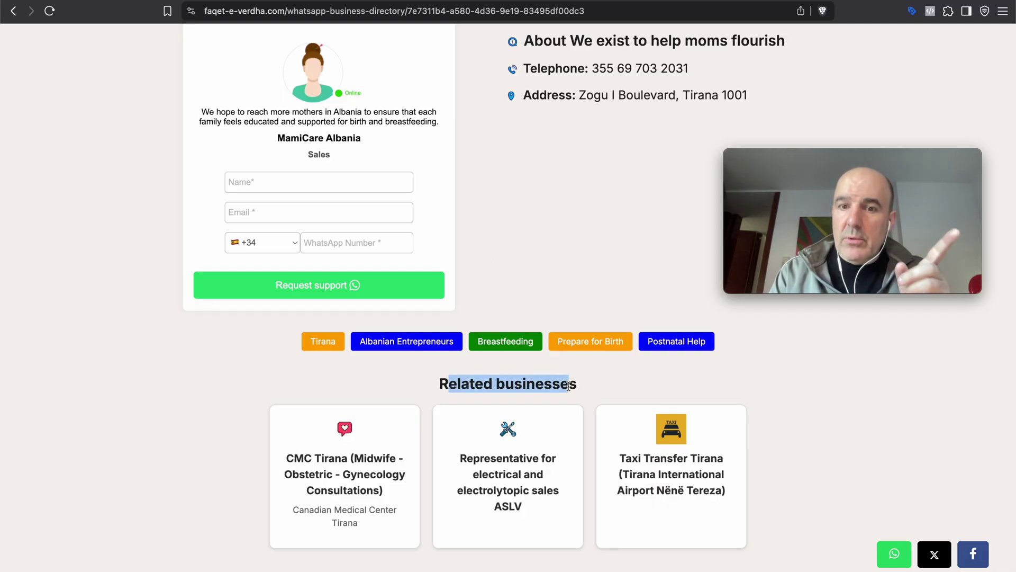
{"action": "left_click", "coordinate": [610, 388]}
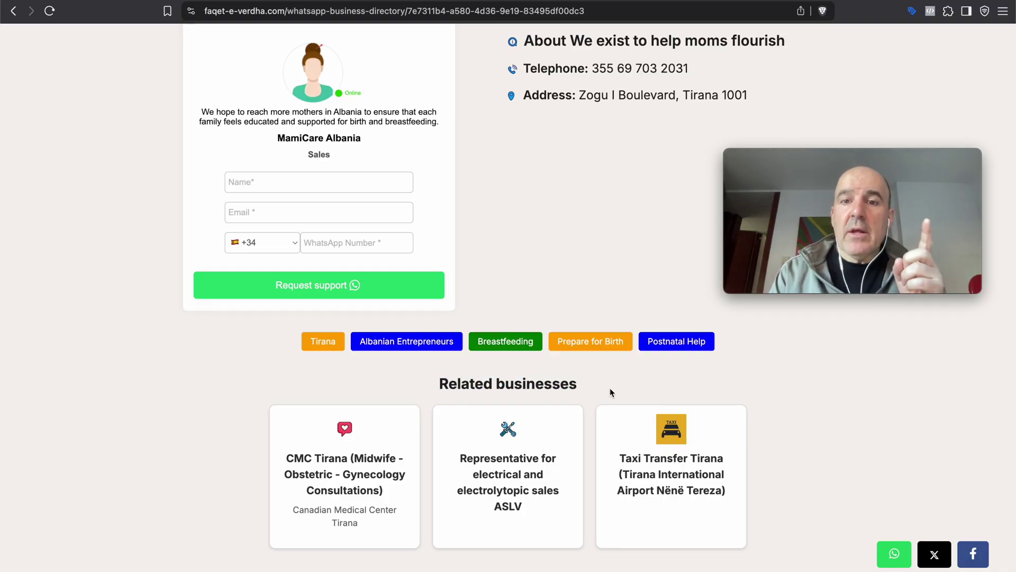
{"action": "left_click", "coordinate": [511, 345]}
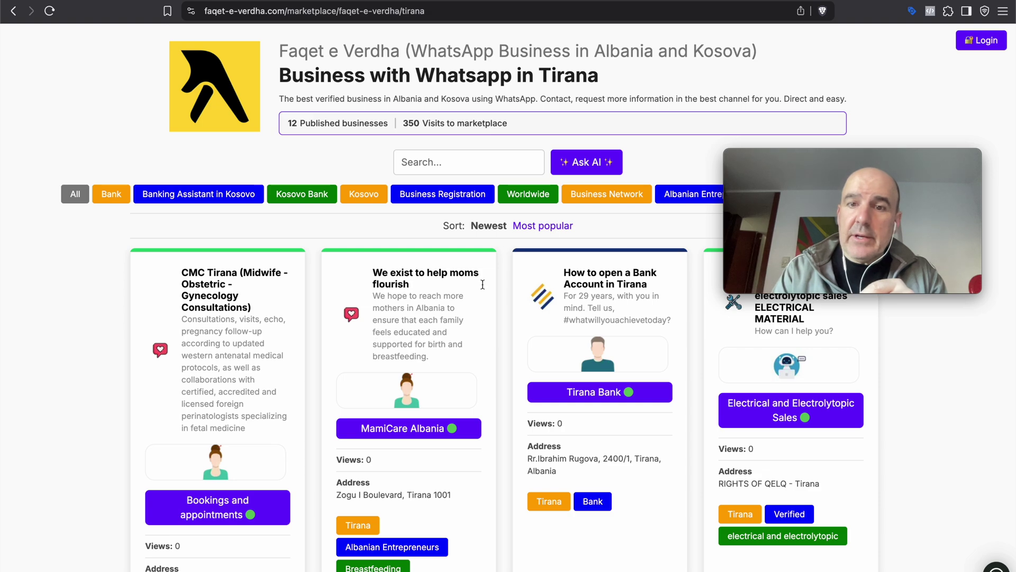
- Open and scroll through the 'How to open a Bank Account in Tirana' business page
{"action": "left_click", "coordinate": [624, 280]}
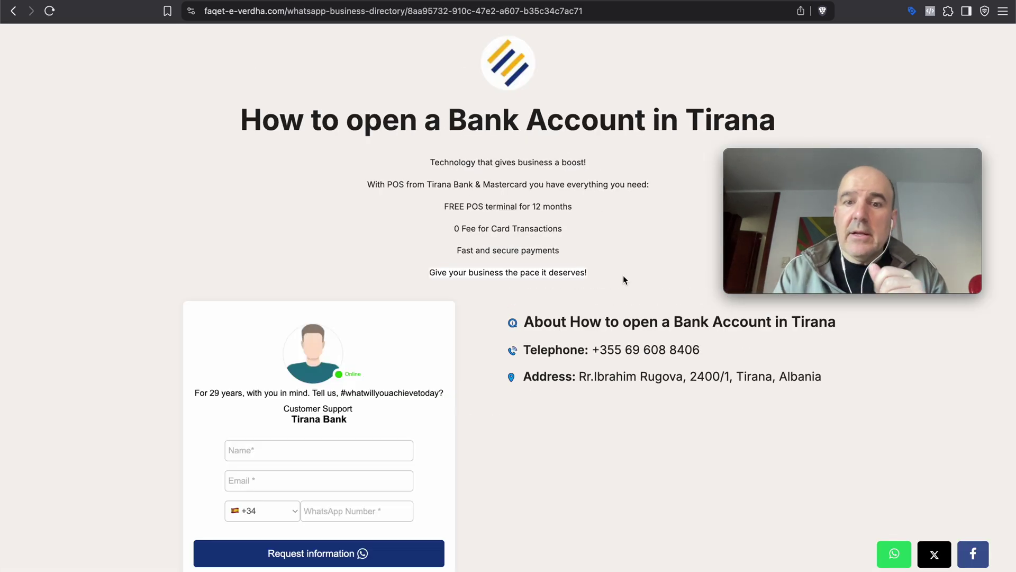
{"action": "scroll", "coordinate": [520, 268], "scroll_direction": "down", "scroll_amount": 10}
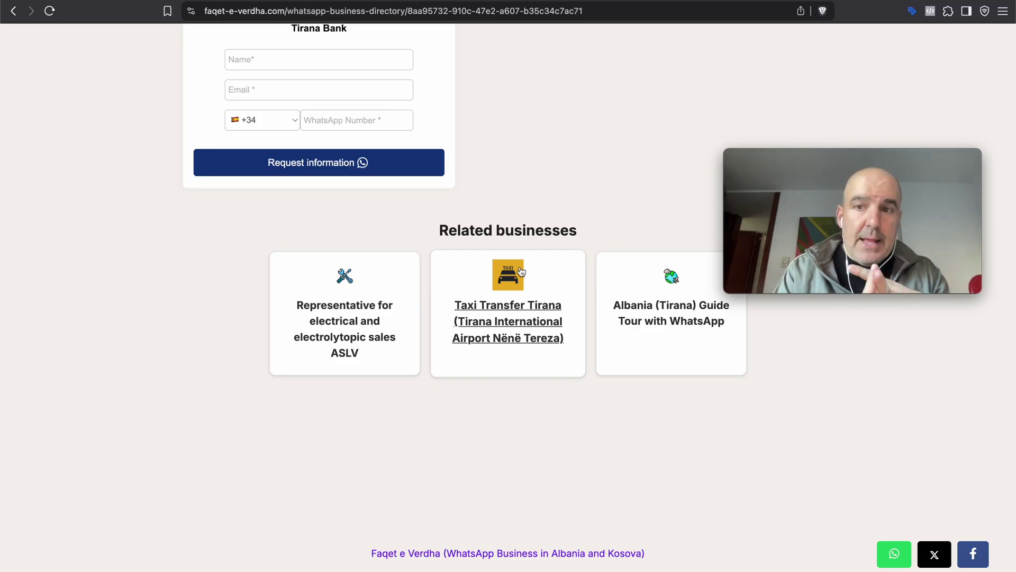
{"action": "scroll", "coordinate": [503, 211], "scroll_direction": "up", "scroll_amount": 8}
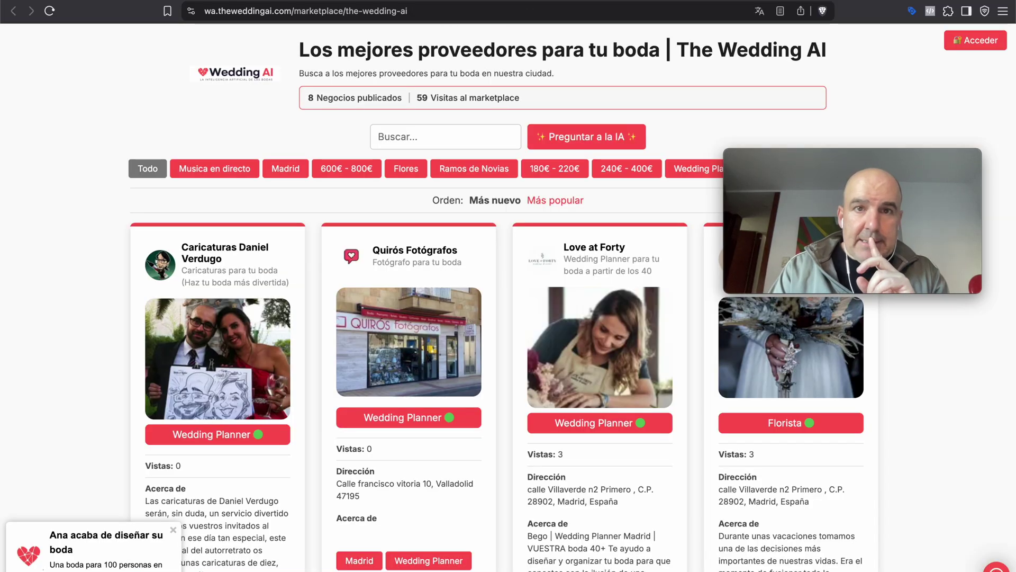